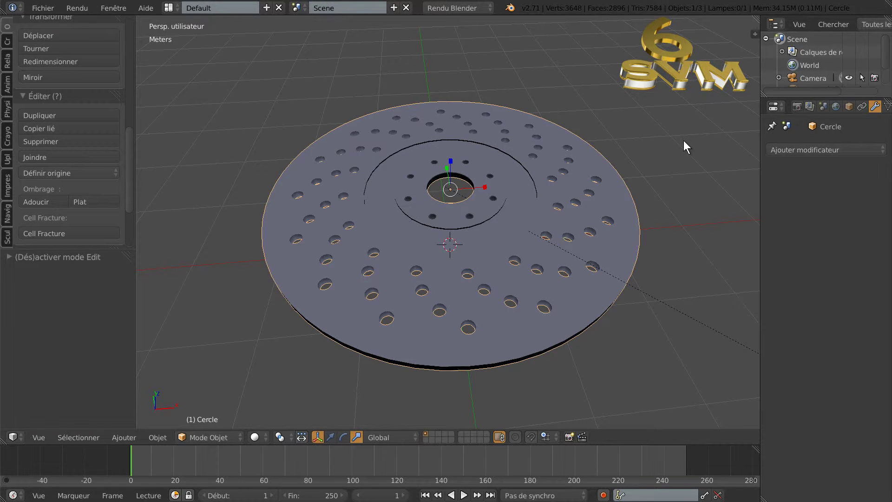
# Orbit and zoom around the finished disc to inspect it from above and the side
pyautogui.moveTo(682, 147)
pyautogui.mouseDown(button='middle')
pyautogui.moveTo(685, 180)
pyautogui.moveTo(680, 144)
pyautogui.mouseUp(button='middle')
pyautogui.scroll(2, 653, 209)
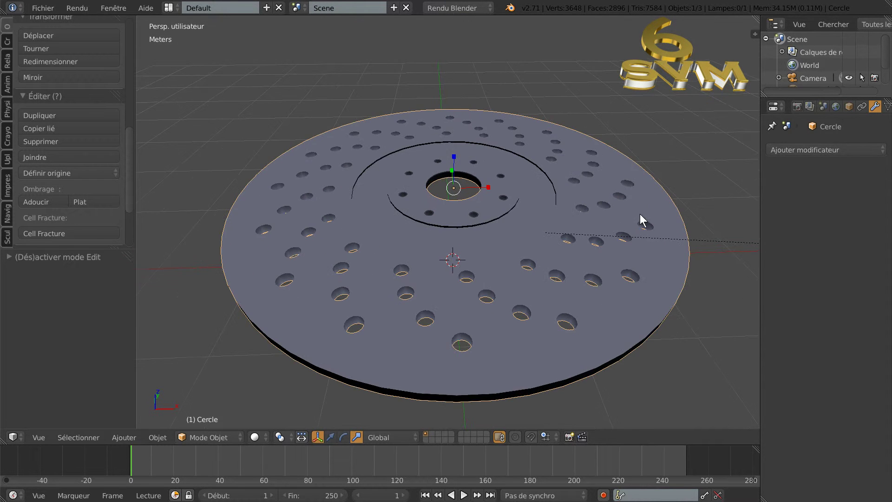
pyautogui.moveTo(640, 214); pyautogui.dragTo(644, 230, button='middle')
pyautogui.scroll(-2, 651, 218)
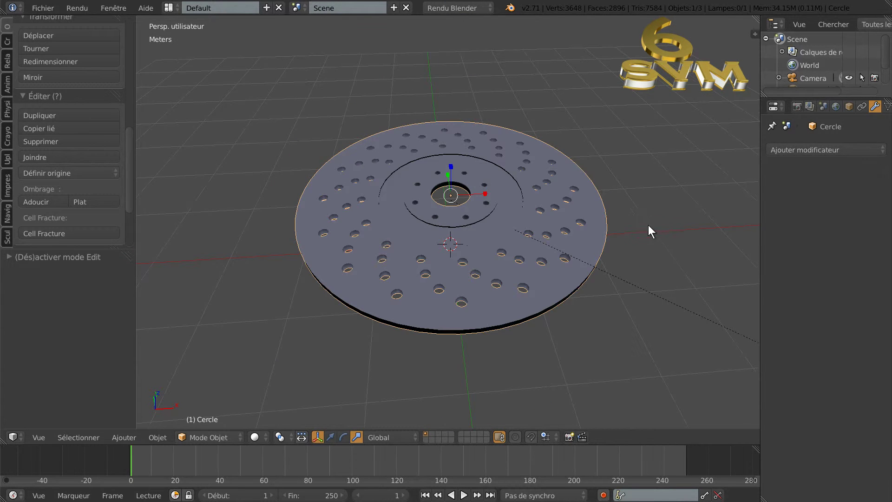
pyautogui.scroll(1, 646, 227)
pyautogui.scroll(1, 637, 233)
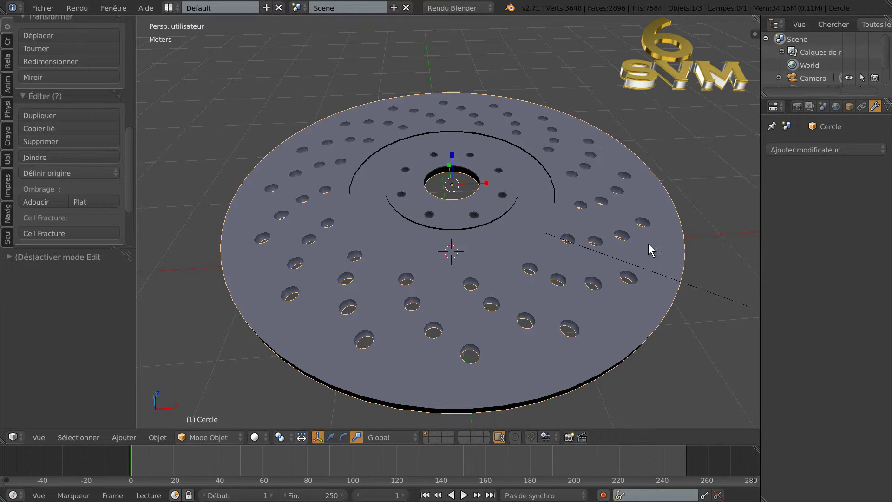
pyautogui.moveTo(702, 207); pyautogui.dragTo(698, 188, button='middle')
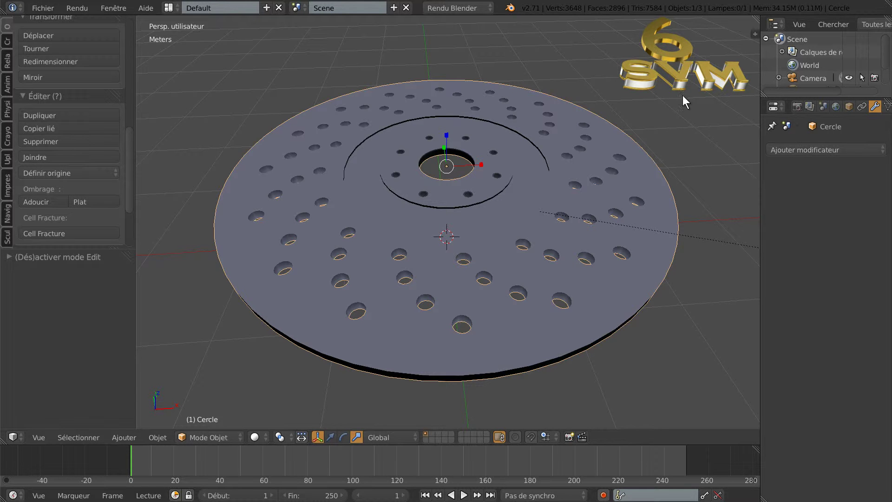
pyautogui.scroll(-1, 682, 96)
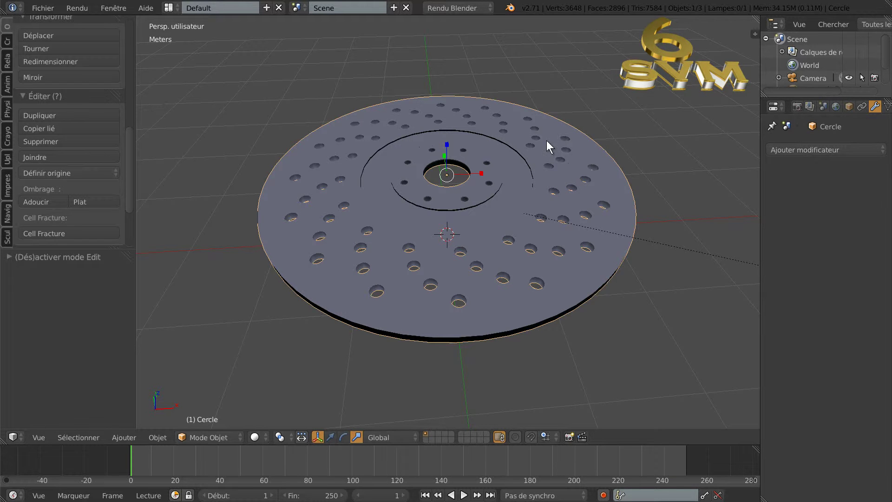
pyautogui.scroll(1, 552, 160)
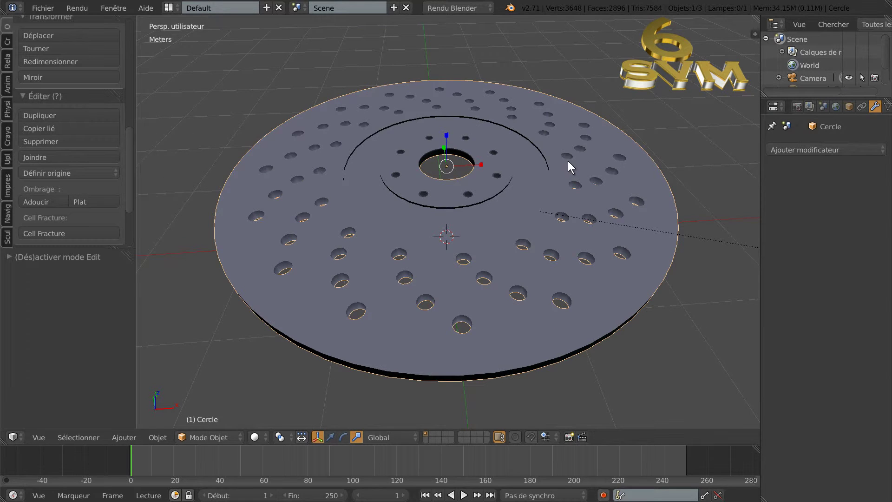
pyautogui.scroll(-1, 569, 165)
pyautogui.scroll(-1, 575, 165)
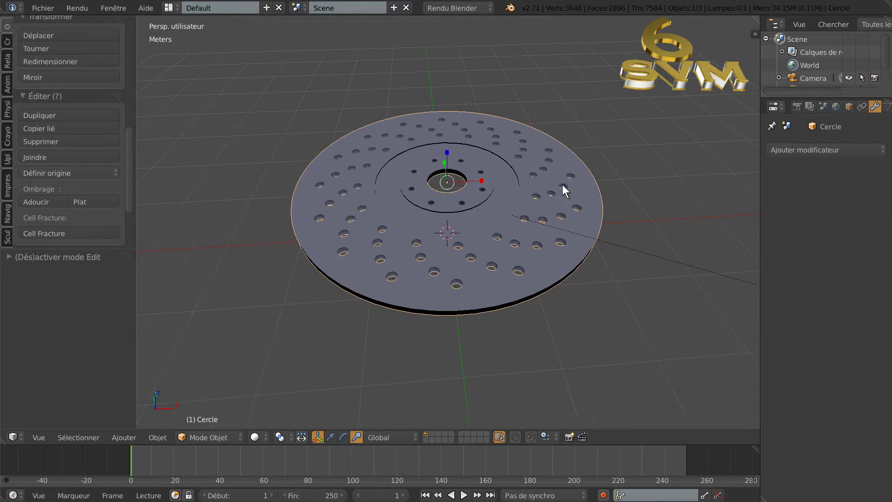
pyautogui.scroll(1, 559, 187)
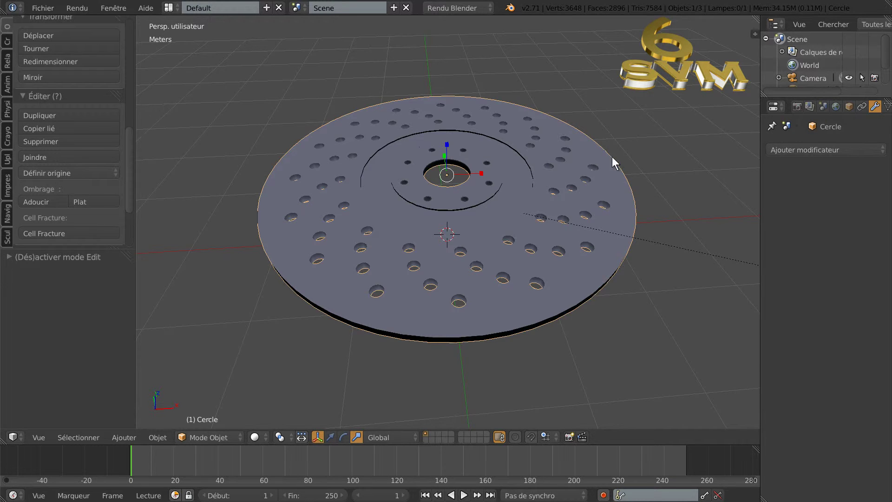
pyautogui.moveTo(611, 159); pyautogui.dragTo(687, 176, button='middle')
pyautogui.scroll(1, 606, 231)
pyautogui.scroll(1, 606, 232)
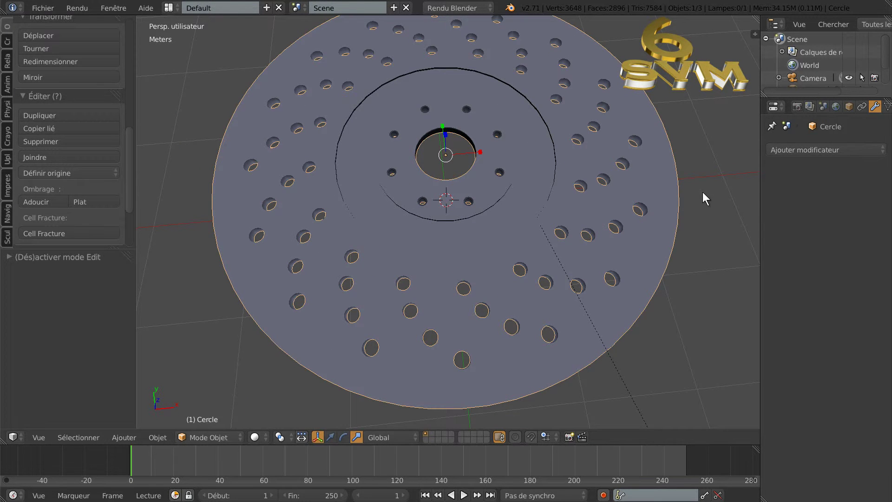
pyautogui.moveTo(702, 230); pyautogui.dragTo(699, 177, button='middle')
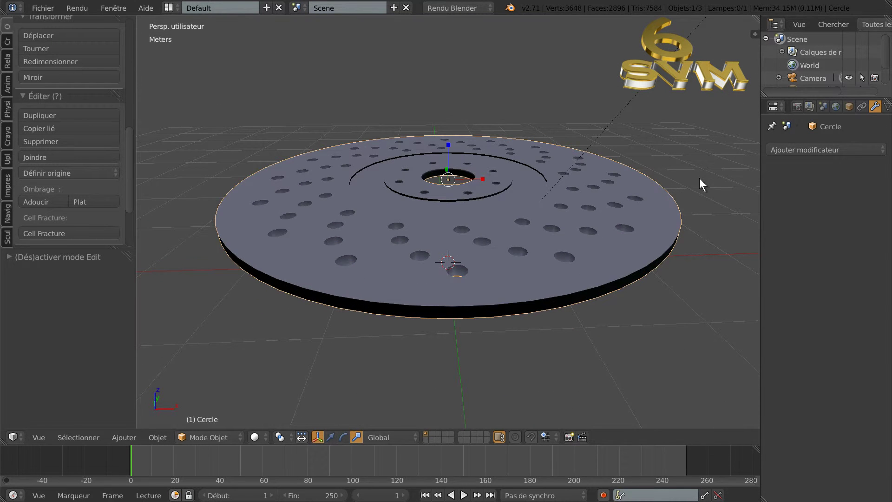
pyautogui.scroll(1, 618, 236)
pyautogui.moveTo(660, 131)
pyautogui.mouseDown(button='middle')
pyautogui.moveTo(684, 141)
pyautogui.moveTo(639, 160)
pyautogui.mouseUp(button='middle')
pyautogui.moveTo(686, 199); pyautogui.dragTo(707, 215, button='middle')
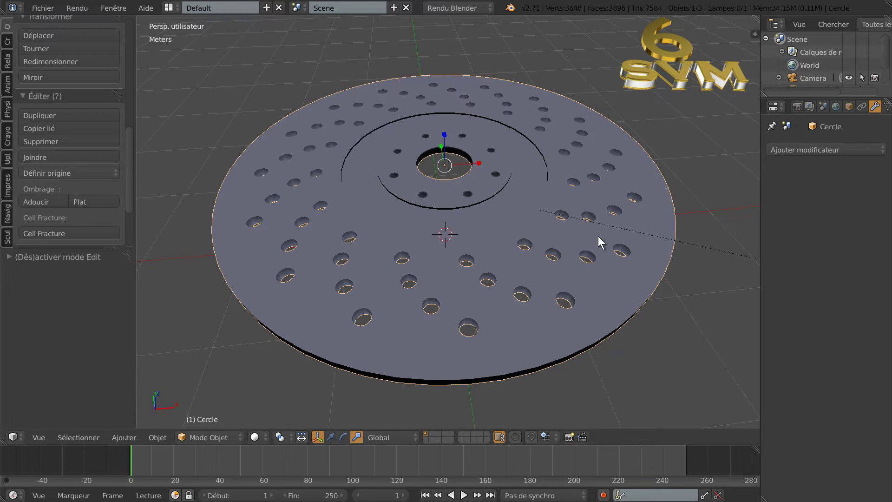
# Delete the finished disc and switch to the top orthographic view
pyautogui.press('x')
pyautogui.click(502, 246)
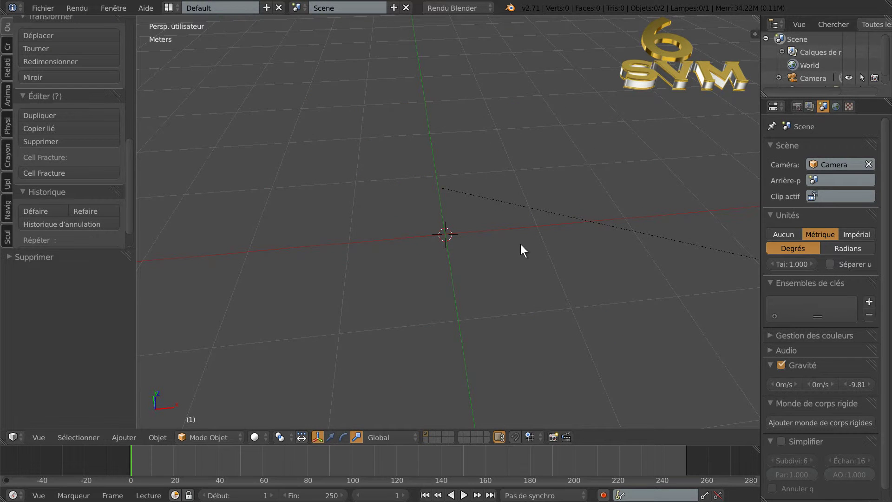
pyautogui.press('KP_7')
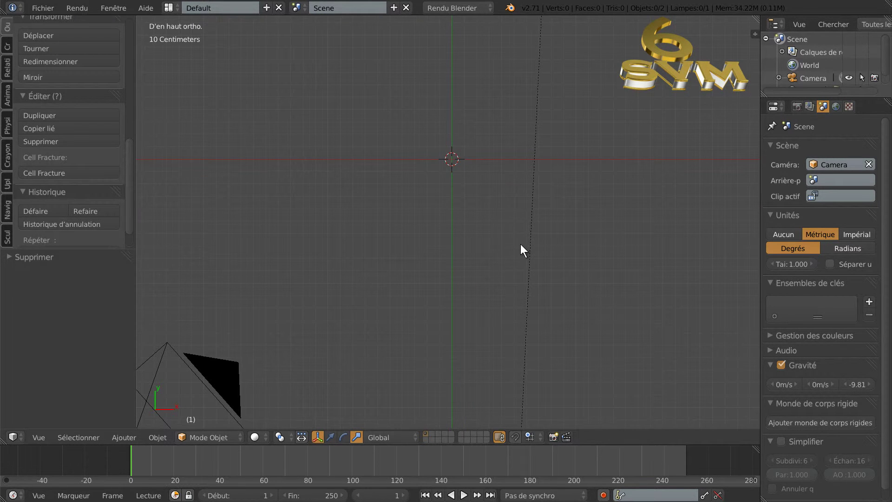
pyautogui.keyDown('shift'); pyautogui.scroll(4, 730, 289); pyautogui.keyUp('shift')
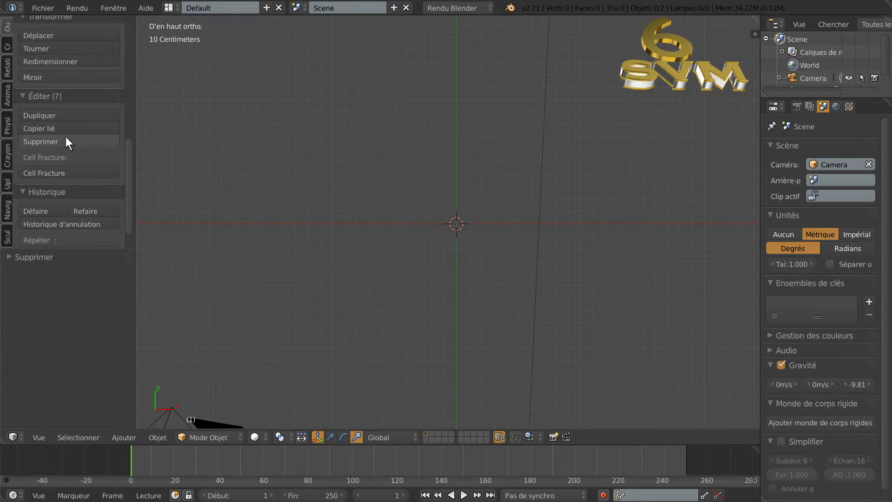
# Add a 32-vertex mesh circle named 'Cercle' and enter Edit Mode on it
pyautogui.click(7, 34)
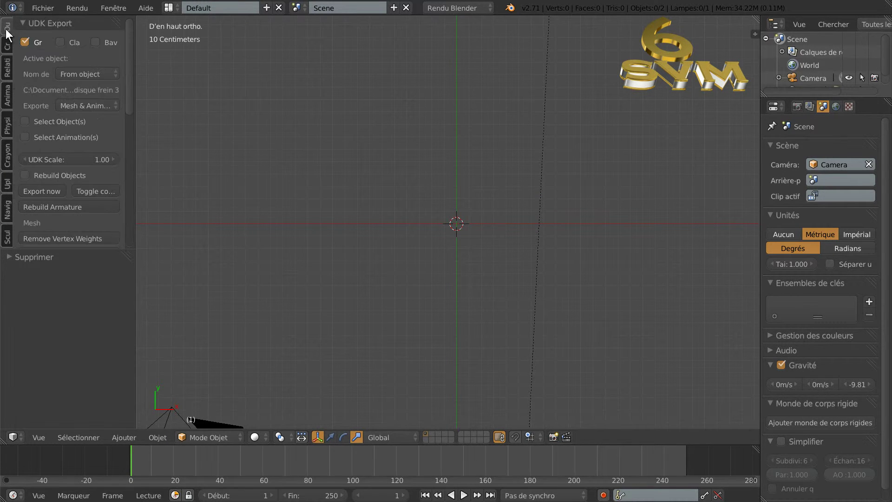
pyautogui.click(7, 33)
pyautogui.click(28, 79)
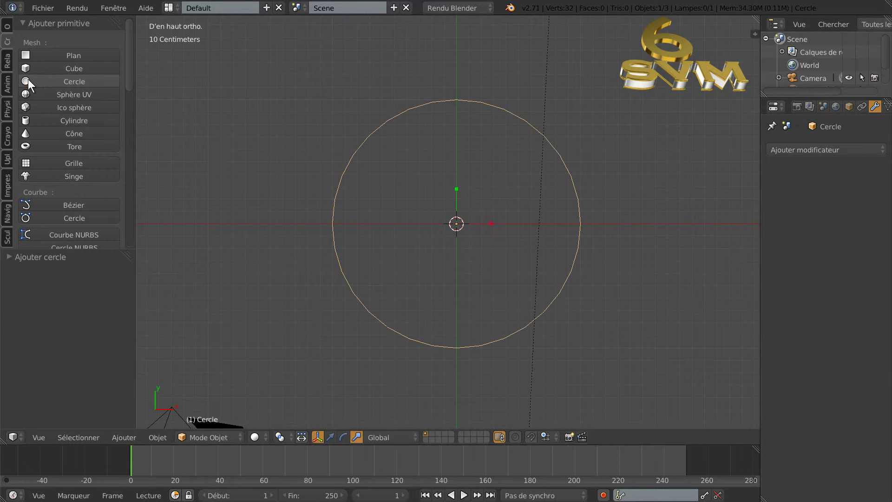
pyautogui.press('Tab')
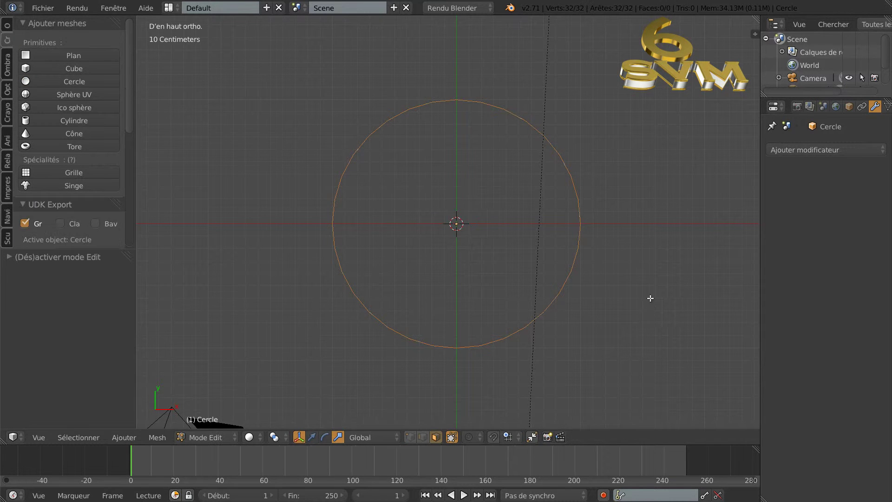
pyautogui.scroll(1, 668, 310)
pyautogui.scroll(1, 669, 323)
pyautogui.scroll(-1, 670, 324)
pyautogui.scroll(-1, 665, 320)
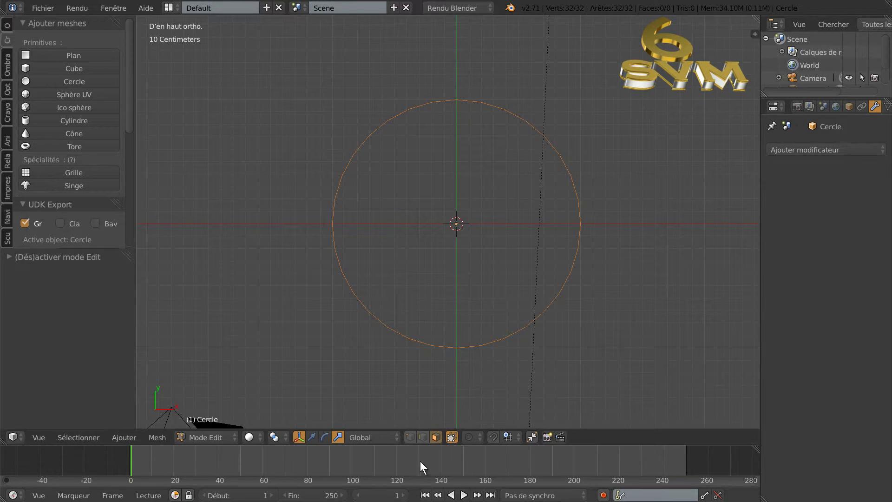
# In edge mode, extrude the circle's edge, scale it outward into a ring and twist it
pyautogui.click(423, 437)
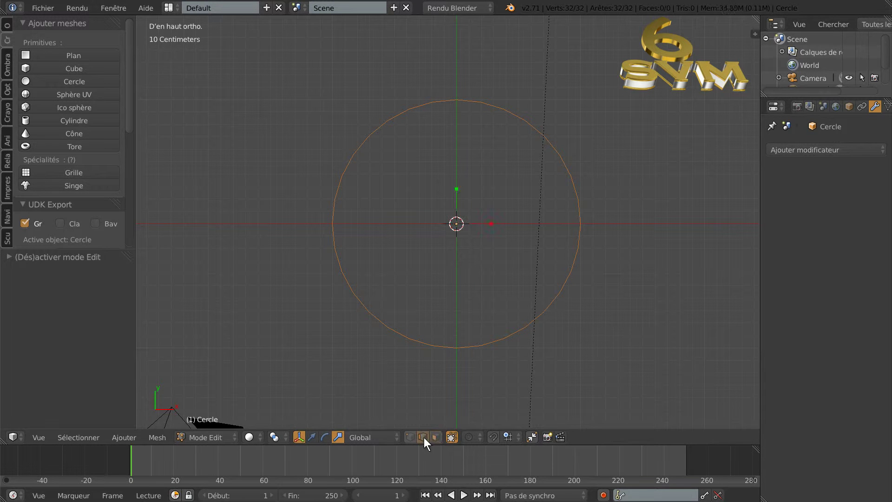
pyautogui.press('e')
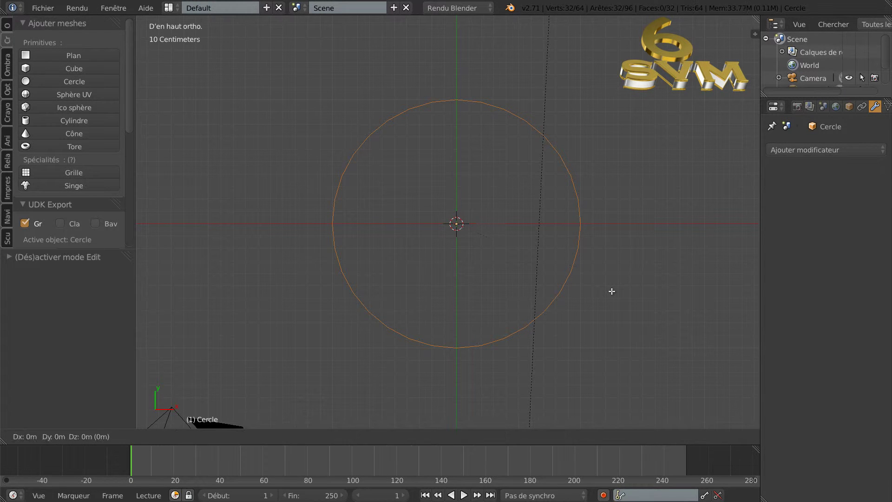
pyautogui.press('s')
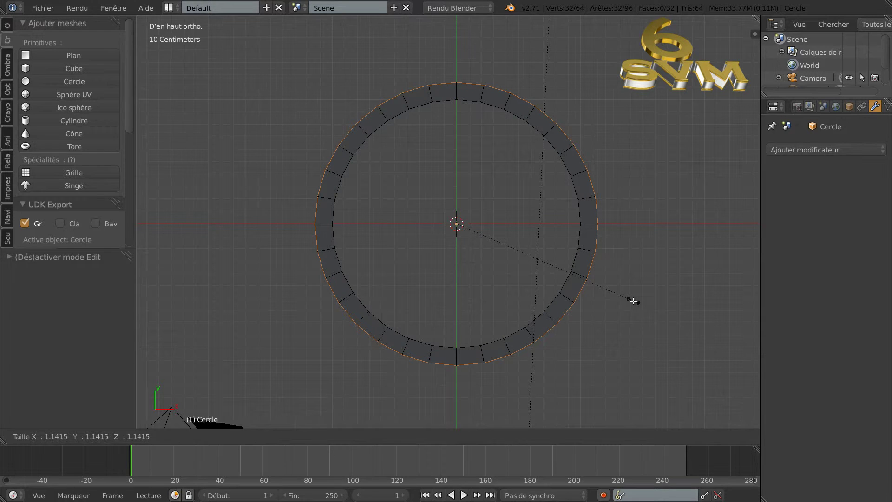
pyautogui.click(634, 301)
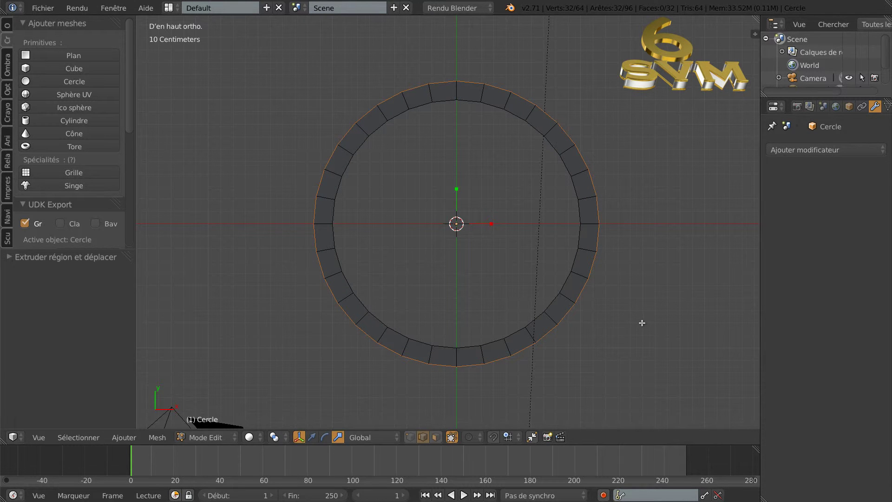
pyautogui.press('r')
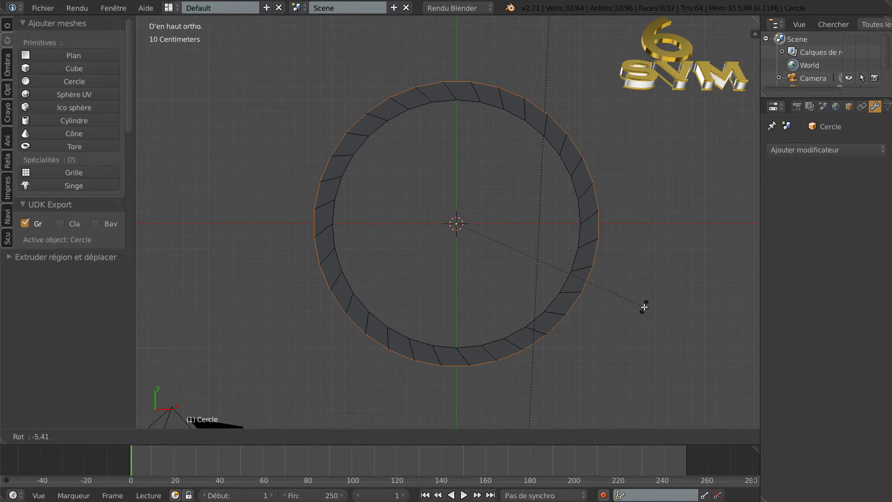
pyautogui.click(627, 340)
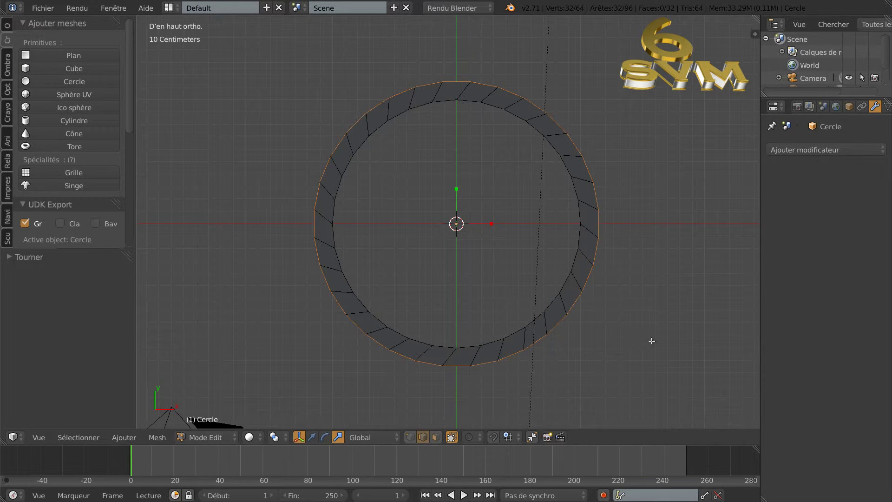
# Extrude a second widened, twisted loop, then shrink the whole ring to about 0.99
pyautogui.press('e')
pyautogui.press('s')
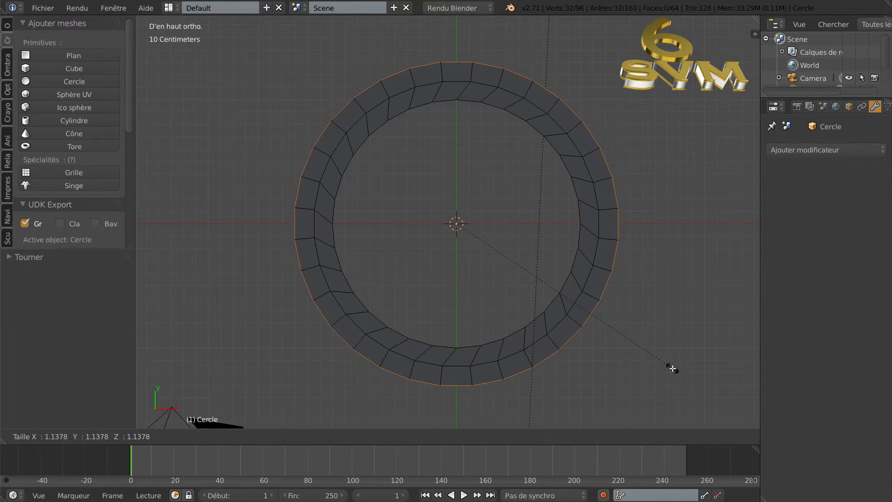
pyautogui.click(673, 369)
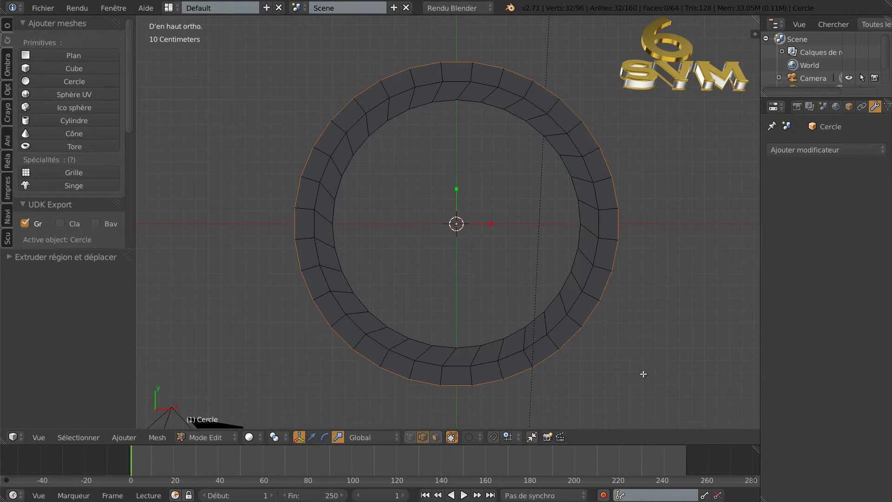
pyautogui.press('r')
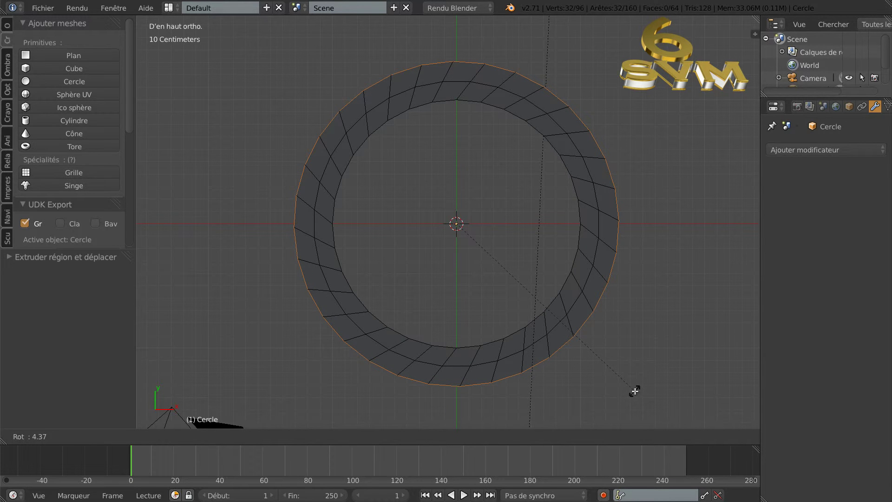
pyautogui.click(635, 391)
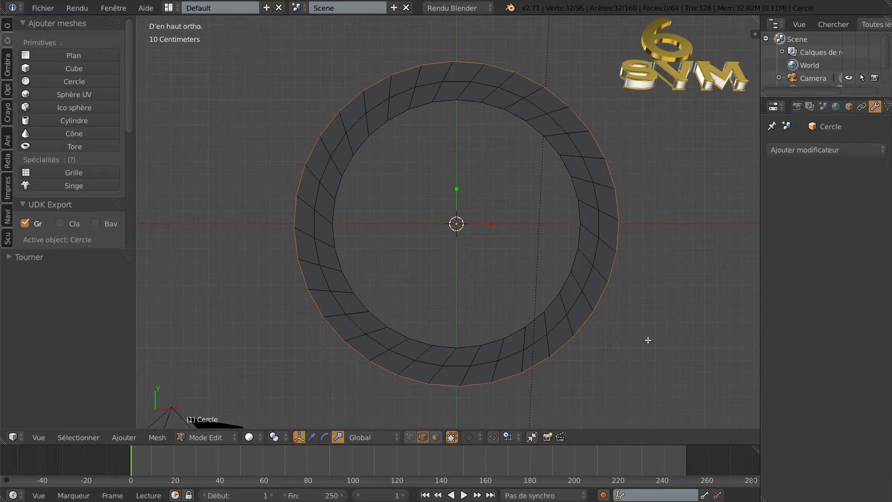
pyautogui.press('s')
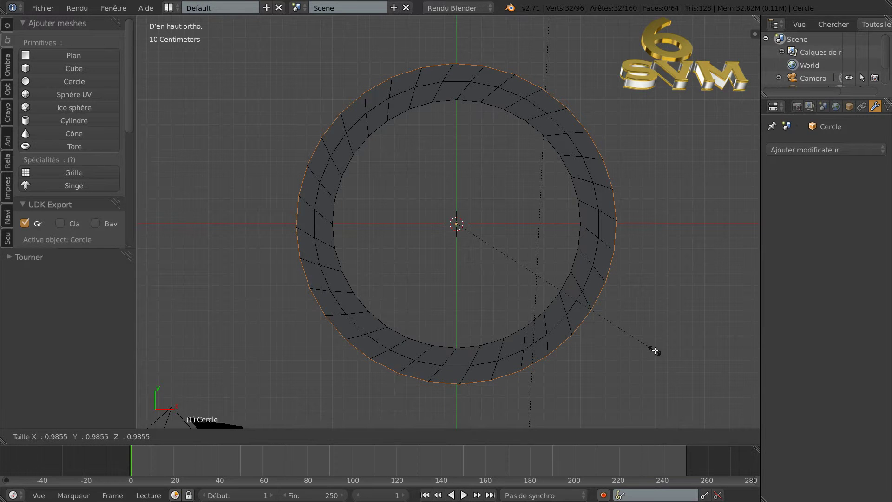
pyautogui.click(654, 350)
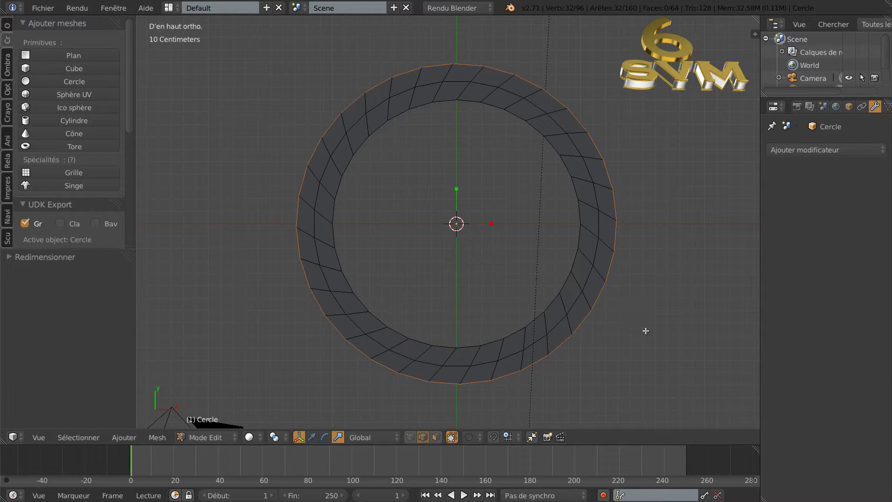
# Extrude, enlarge and rotate the outer edge loop twice, growing the ring to 128 faces
pyautogui.press('e')
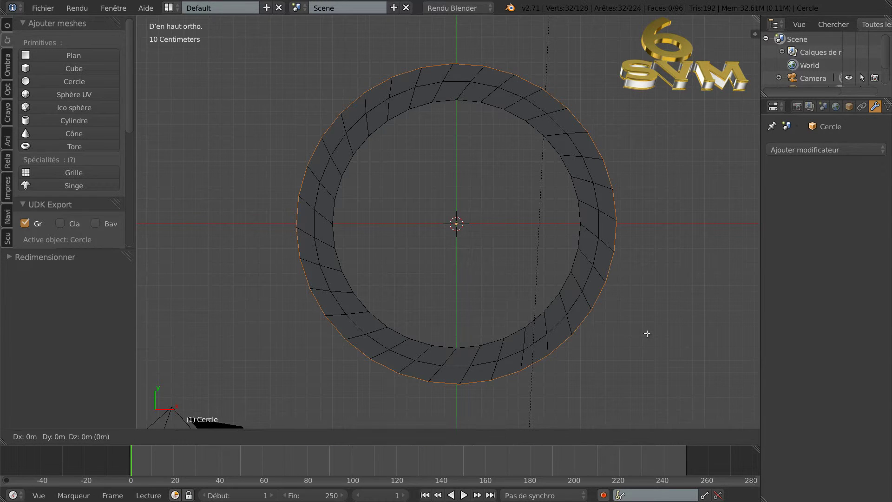
pyautogui.press('s')
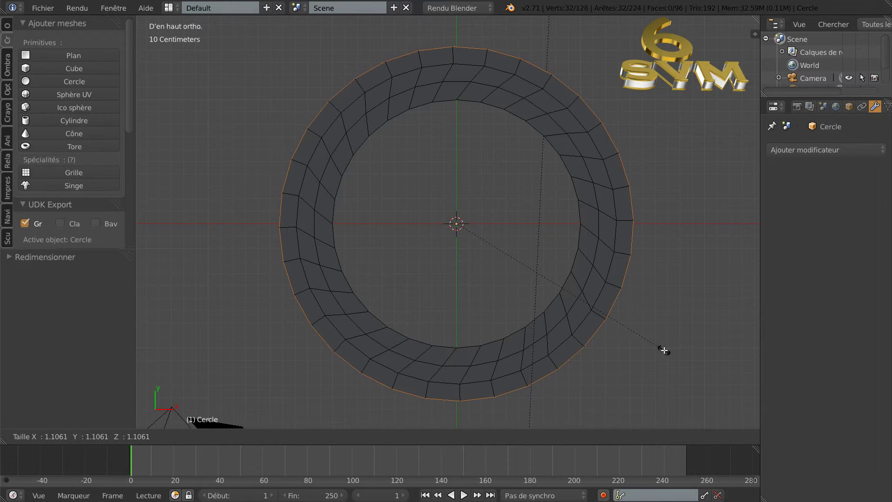
pyautogui.click(665, 351)
pyautogui.press('r')
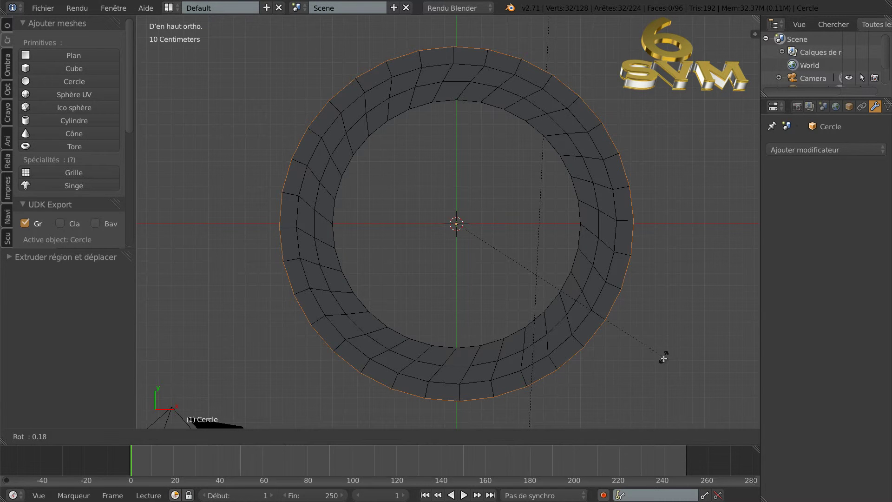
pyautogui.click(661, 372)
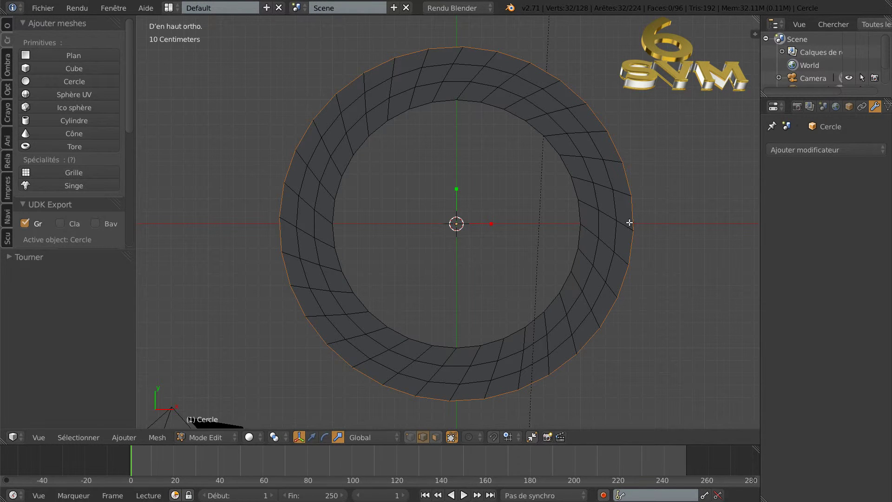
pyautogui.press('e')
pyautogui.press('s')
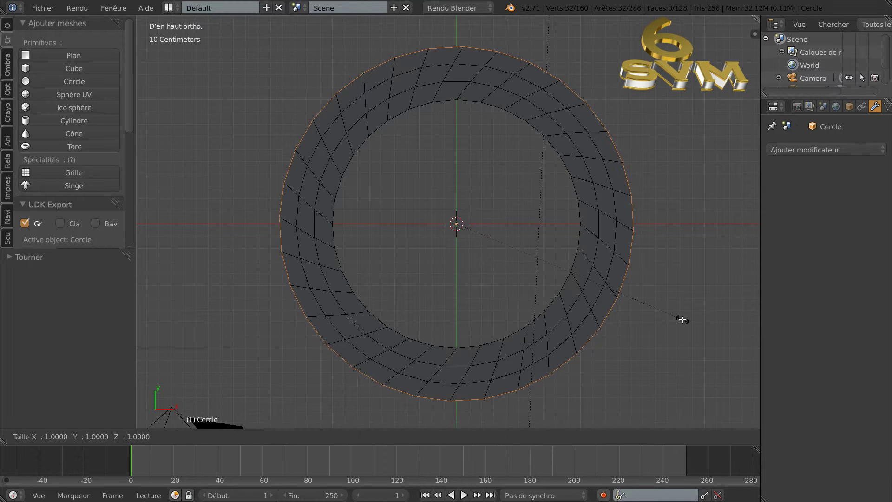
pyautogui.click(696, 342)
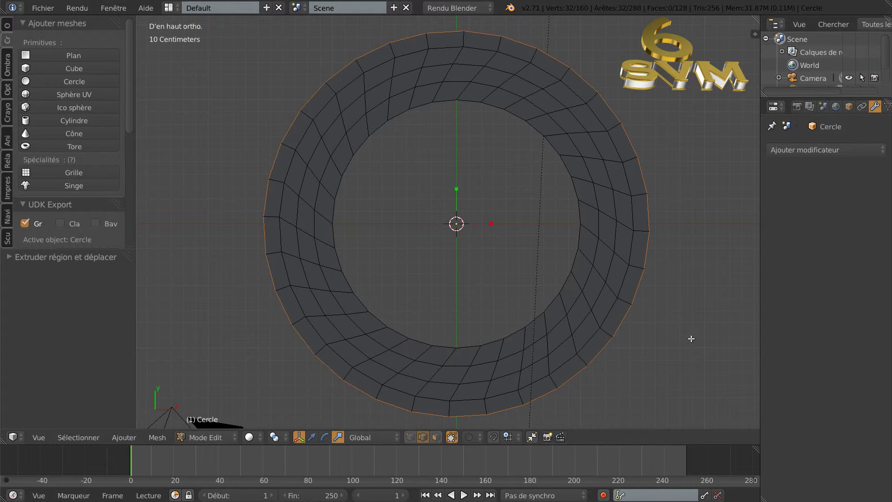
pyautogui.press('r')
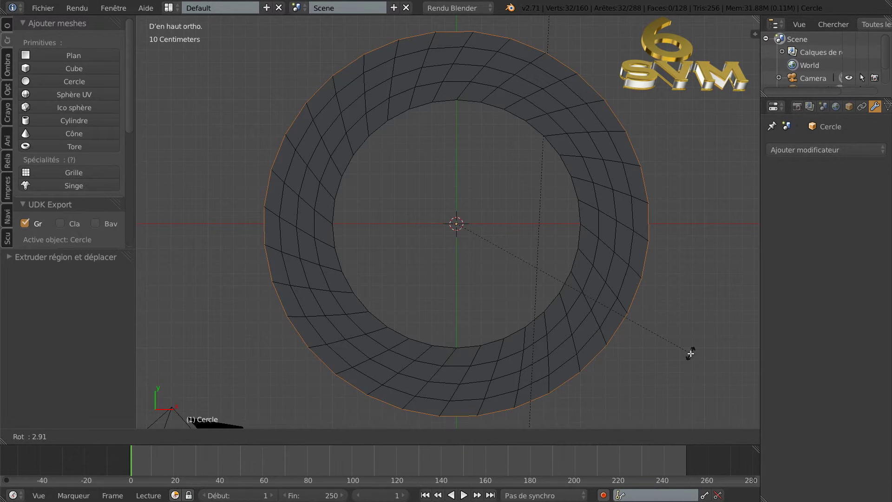
pyautogui.click(691, 353)
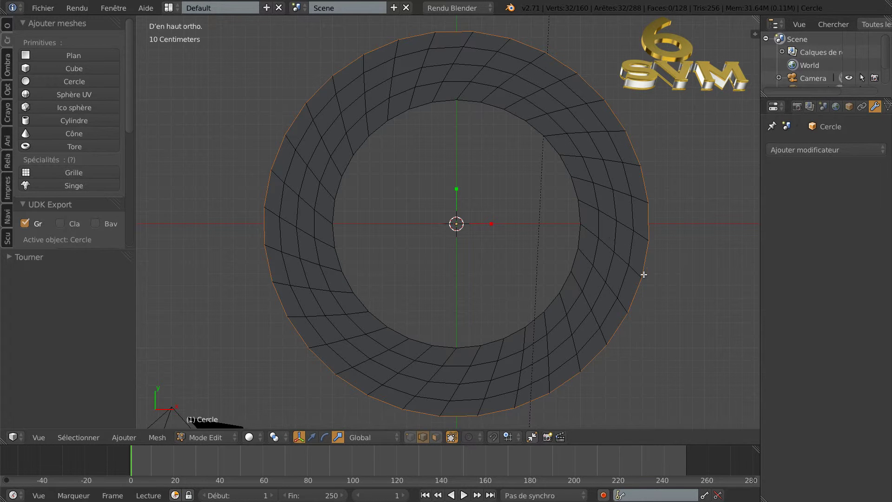
pyautogui.scroll(-1, 637, 270)
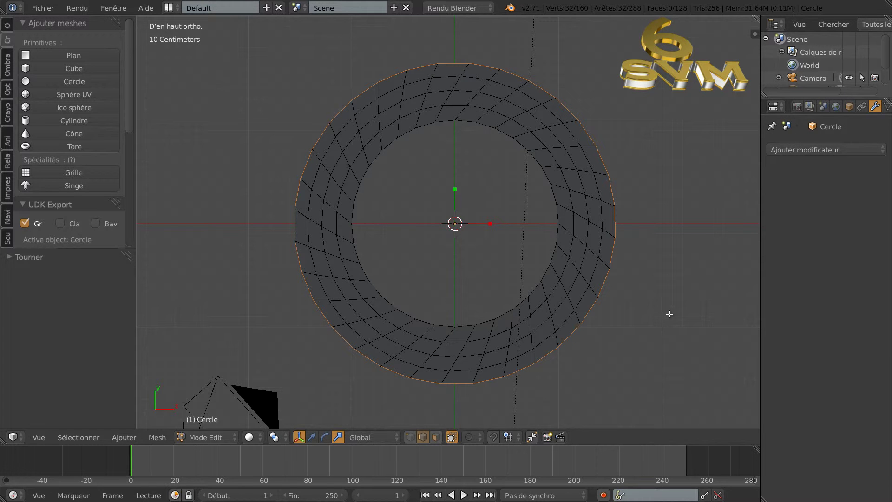
pyautogui.hotkey('shift', 'q')
# Select all ring faces and checker-deselect them, leaving 64 of 128 faces selected
pyautogui.press('a')
pyautogui.press('a')
pyautogui.scroll(-1, 662, 312)
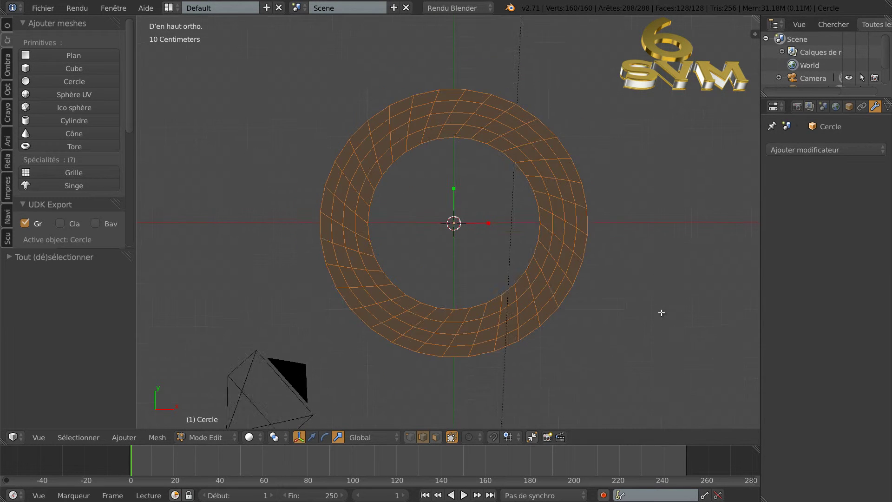
pyautogui.scroll(-2, 662, 313)
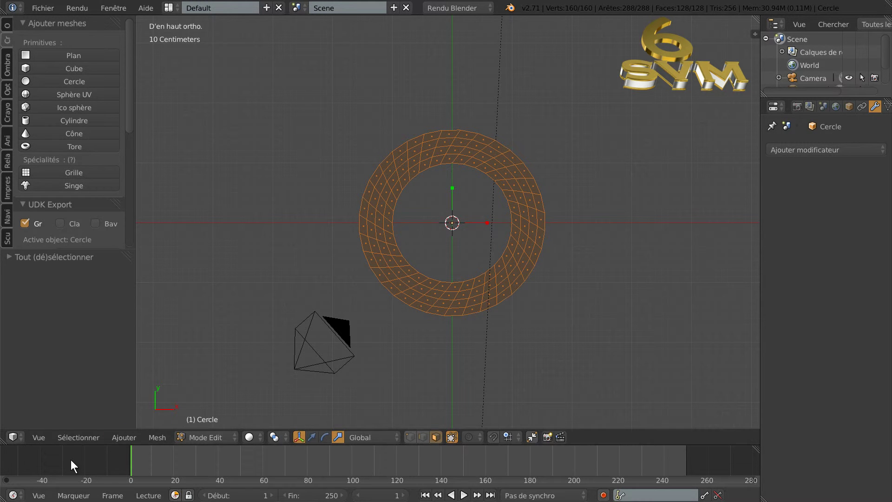
pyautogui.click(79, 437)
pyautogui.click(99, 347)
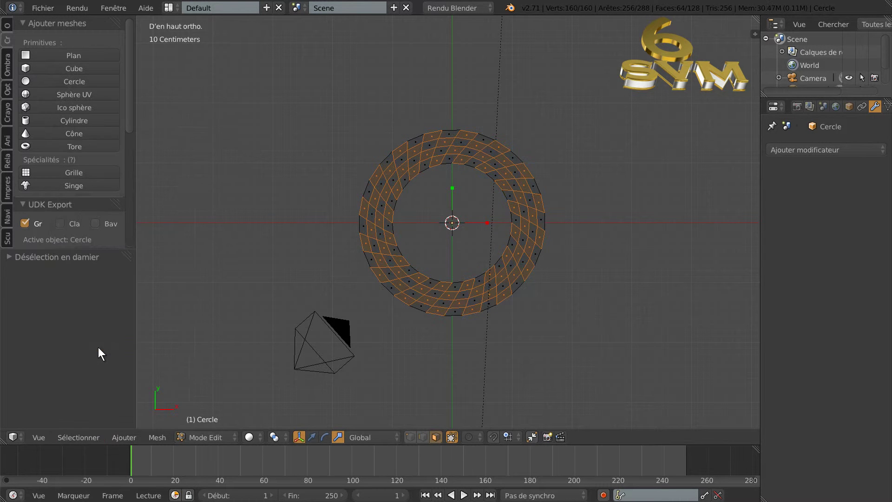
pyautogui.scroll(4, 343, 317)
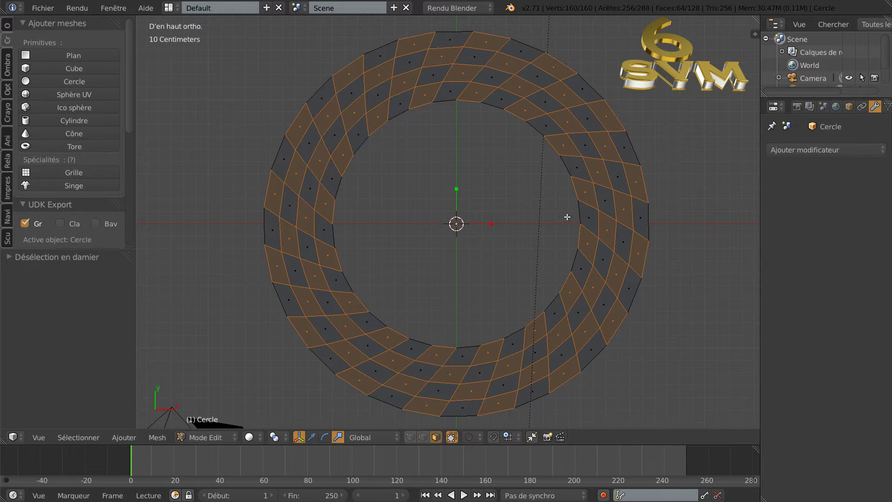
pyautogui.scroll(-1, 519, 251)
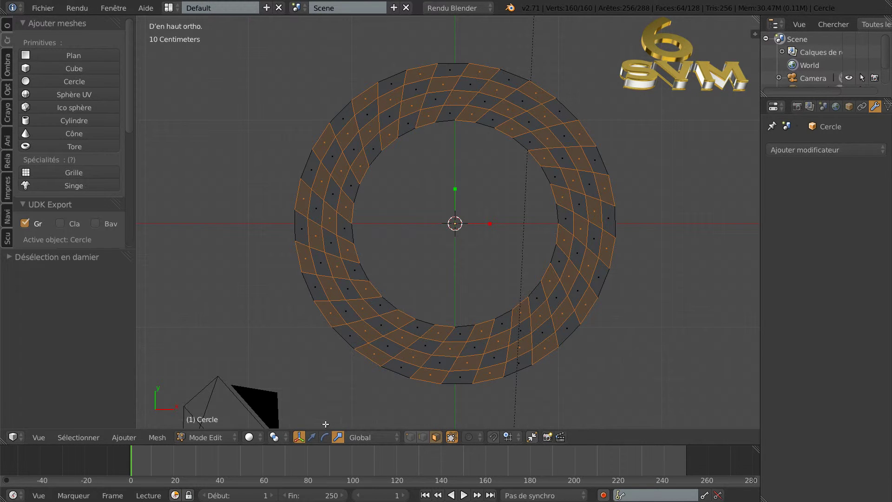
# With Individual Origins pivot, extrude the 64 faces individually in place and scale them to 0.6133
pyautogui.click(276, 436)
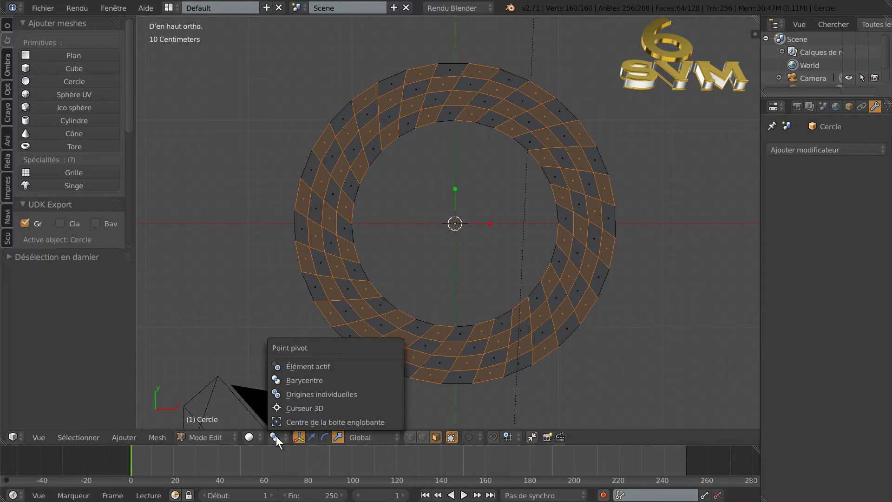
pyautogui.click(289, 394)
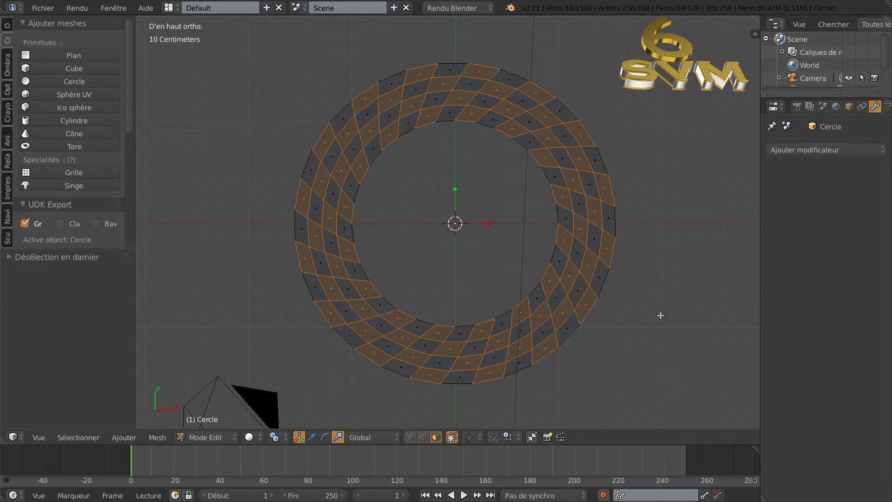
pyautogui.hotkey('alt', 'e')
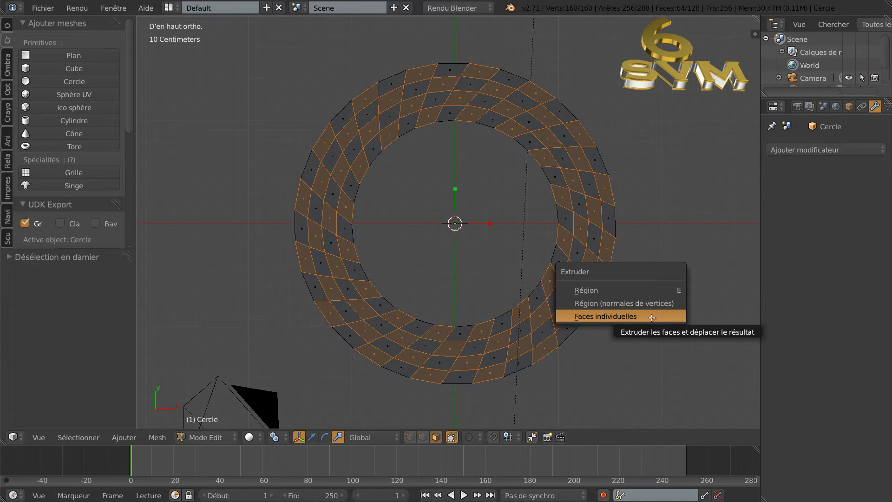
pyautogui.click(652, 318)
pyautogui.click(652, 317)
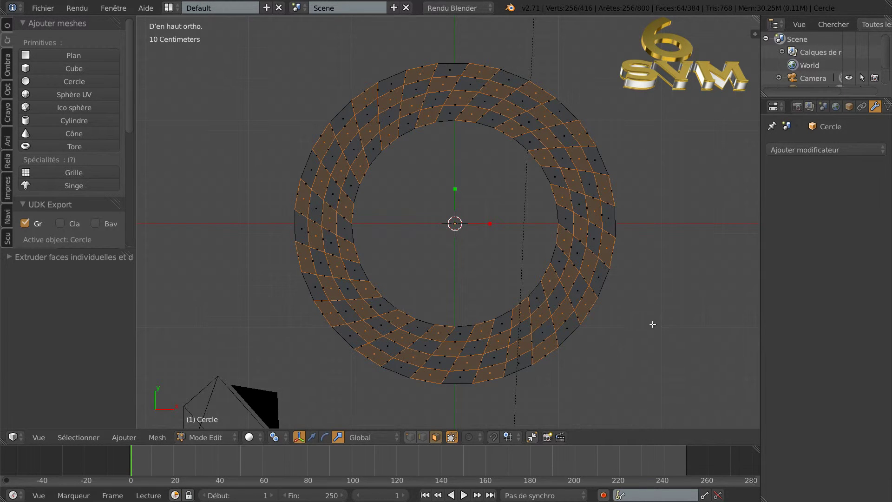
pyautogui.press('s')
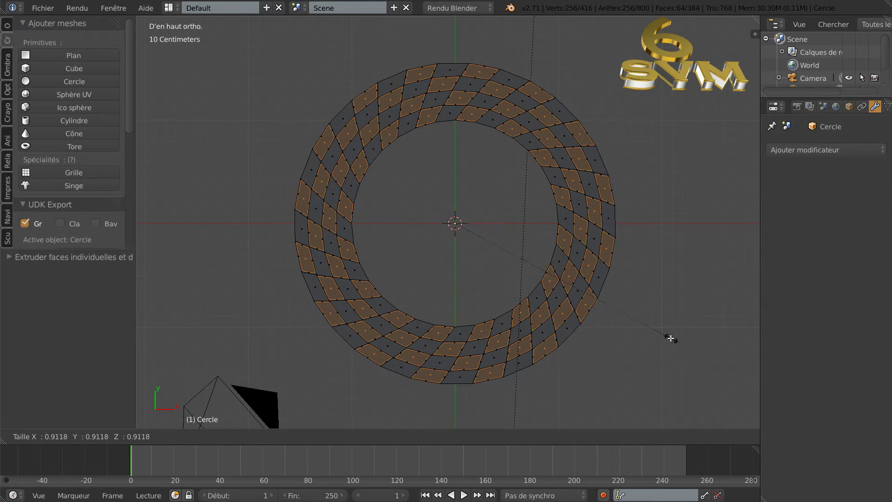
pyautogui.click(600, 296)
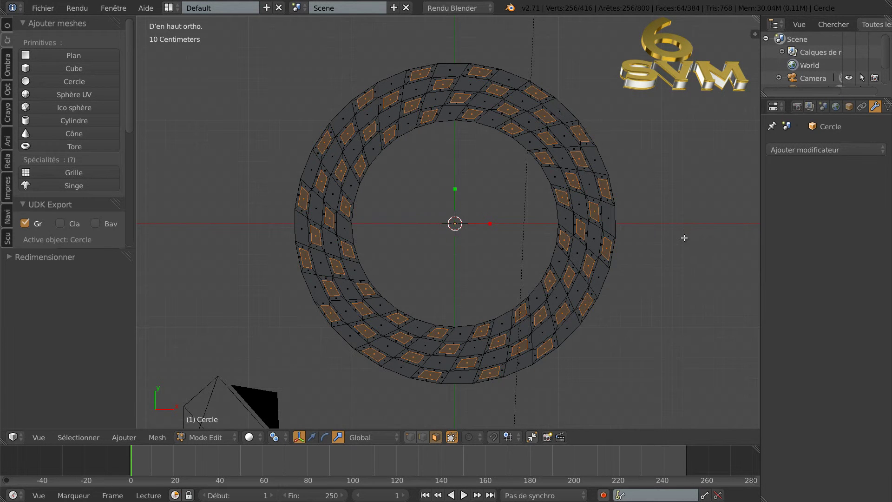
# Subdivide the 64 inset diamonds twice with Subdiviser, giving 1024 selected faces
pyautogui.scroll(2, 684, 238)
pyautogui.scroll(-1, 684, 242)
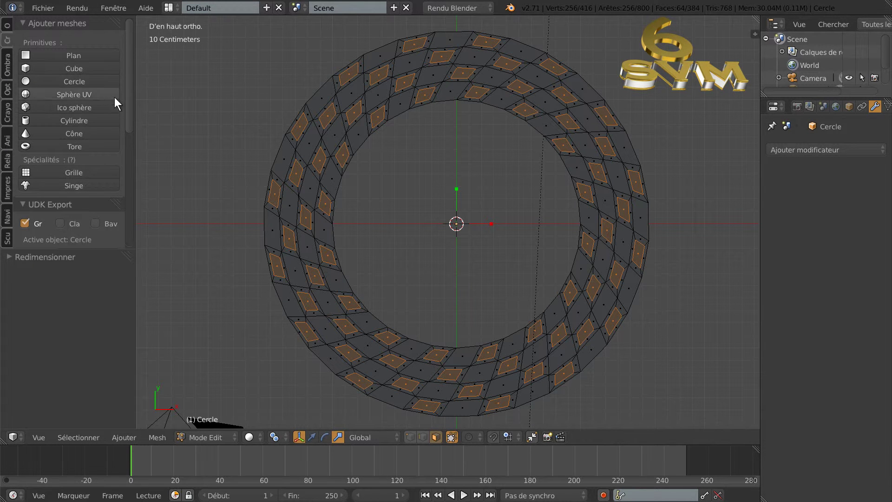
pyautogui.scroll(-5, 7, 29)
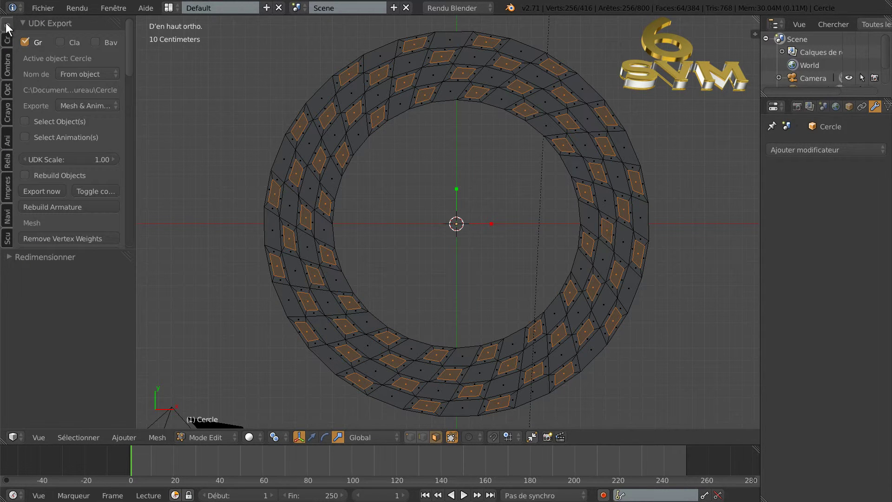
pyautogui.moveTo(129, 54); pyautogui.dragTo(131, 108)
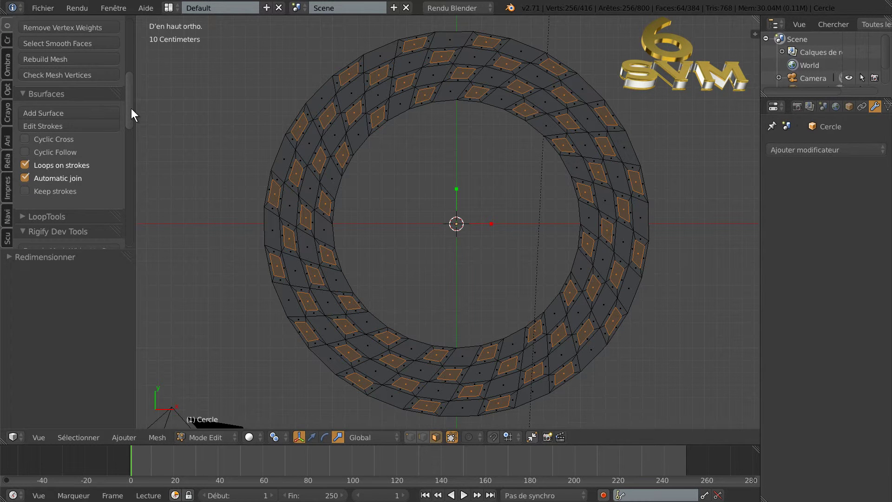
pyautogui.moveTo(131, 108)
pyautogui.mouseDown()
pyautogui.moveTo(122, 235)
pyautogui.moveTo(128, 148)
pyautogui.moveTo(130, 204)
pyautogui.mouseUp()
pyautogui.click(41, 139)
pyautogui.click(41, 139)
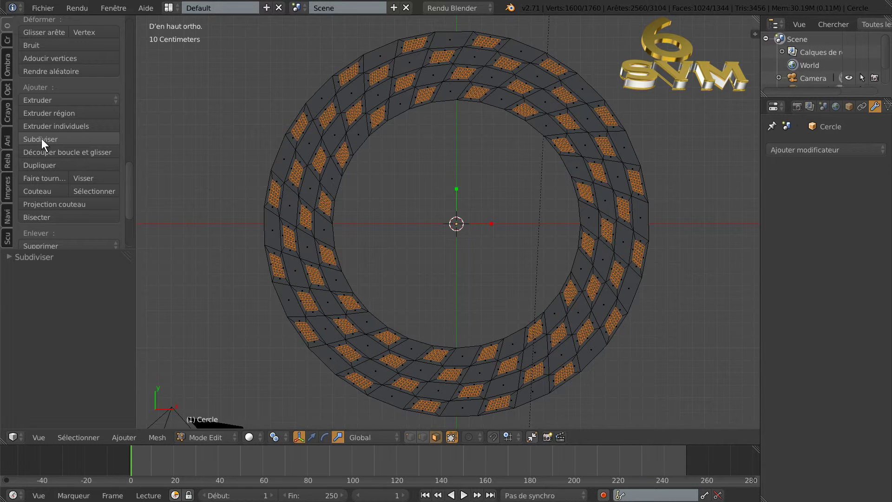
# Move the gridded inset faces up about 58.3 cm into tall blocks
pyautogui.moveTo(690, 288)
pyautogui.mouseDown(button='middle')
pyautogui.moveTo(655, 300)
pyautogui.moveTo(653, 207)
pyautogui.moveTo(620, 258)
pyautogui.mouseUp(button='middle')
pyautogui.click(312, 437)
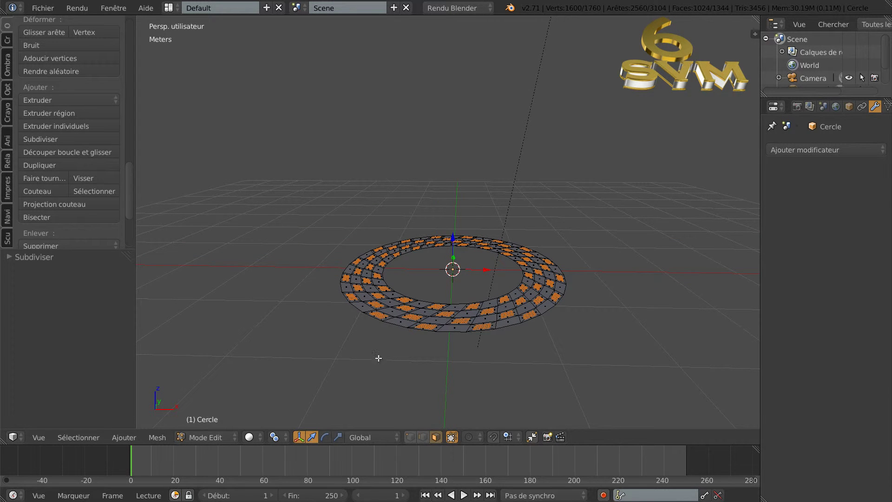
pyautogui.moveTo(453, 238); pyautogui.dragTo(457, 200)
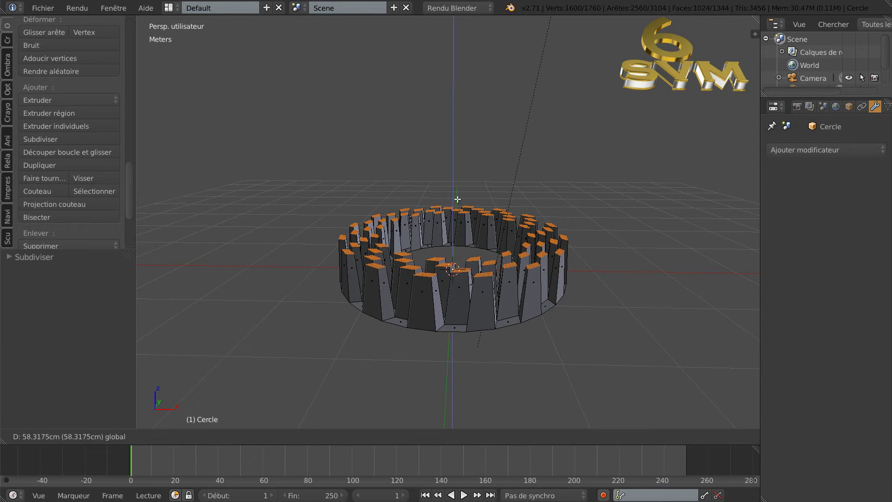
pyautogui.moveTo(626, 214)
pyautogui.mouseDown(button='middle')
pyautogui.moveTo(653, 256)
pyautogui.moveTo(654, 238)
pyautogui.moveTo(653, 287)
pyautogui.mouseUp(button='middle')
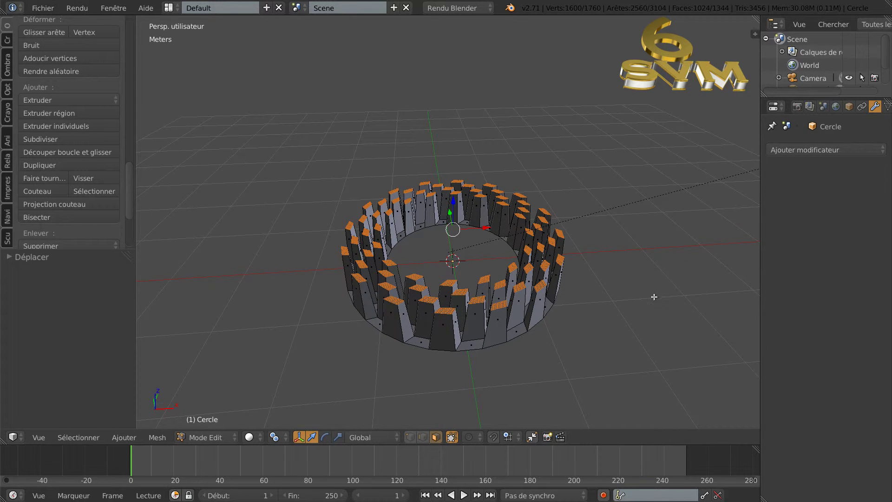
# Delete the selected top faces and switch to front orthographic view
pyautogui.press('x')
pyautogui.click(655, 297)
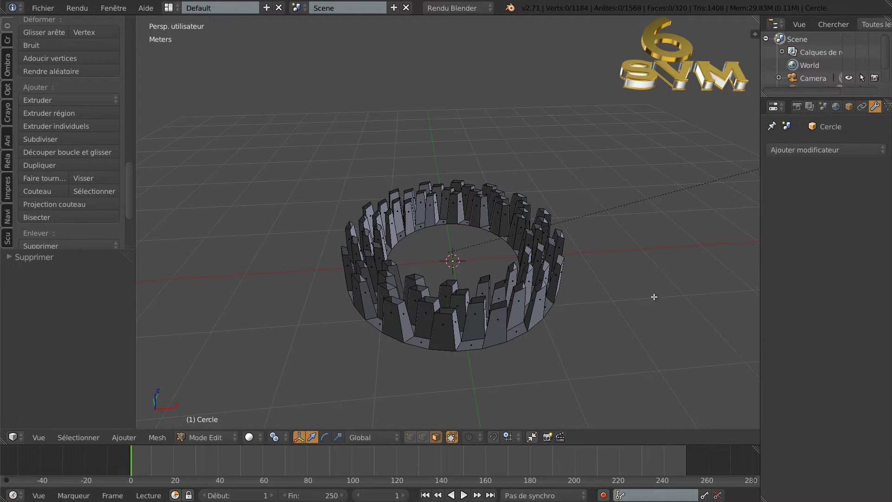
pyautogui.press('KP_1')
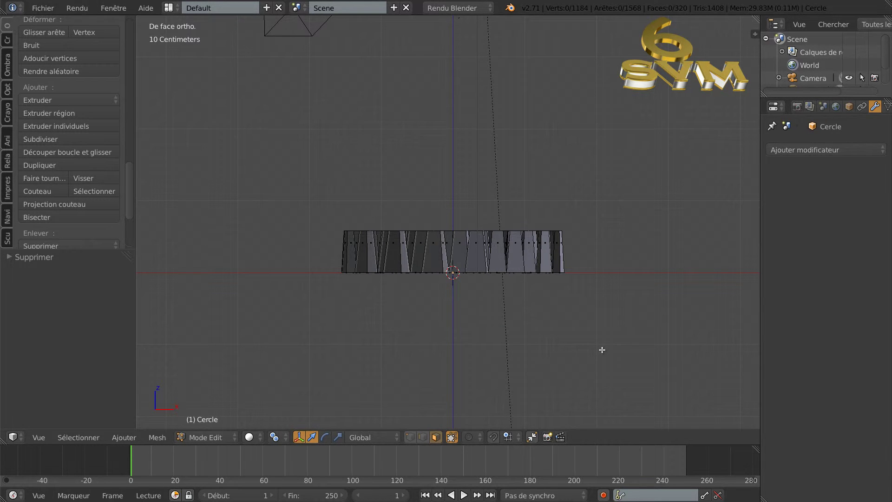
# In wireframe vertex mode, box-select the 1024 top vertices of the blocks and view from above
pyautogui.press('z')
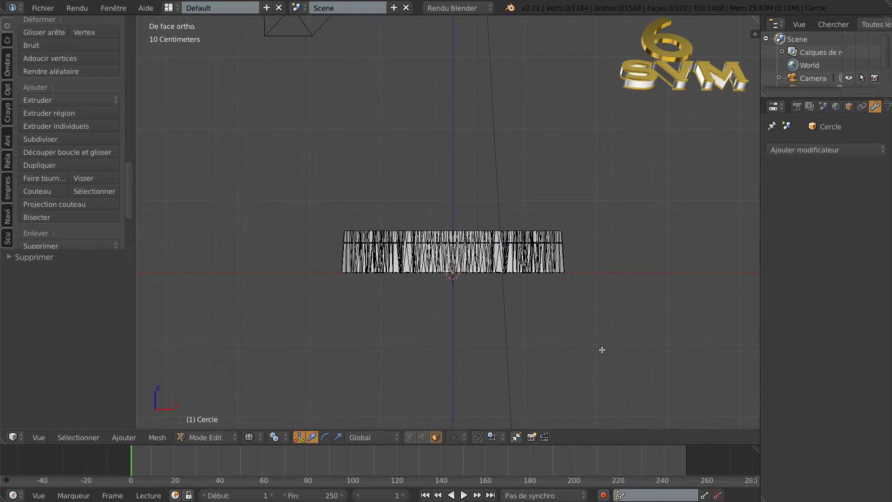
pyautogui.scroll(2, 603, 350)
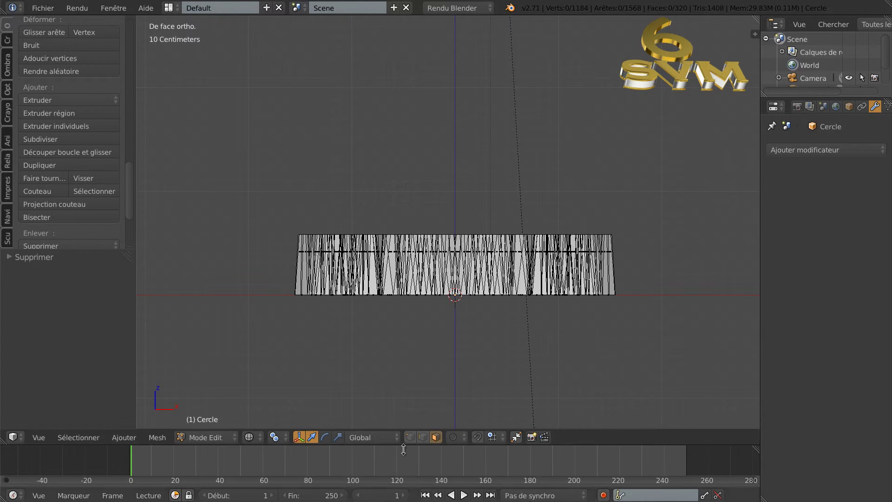
pyautogui.click(409, 437)
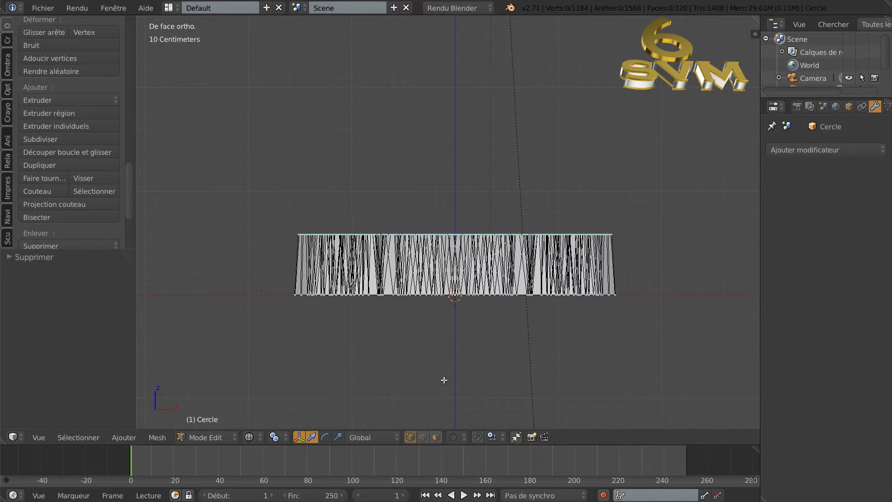
pyautogui.press('b')
pyautogui.moveTo(264, 217); pyautogui.dragTo(650, 254)
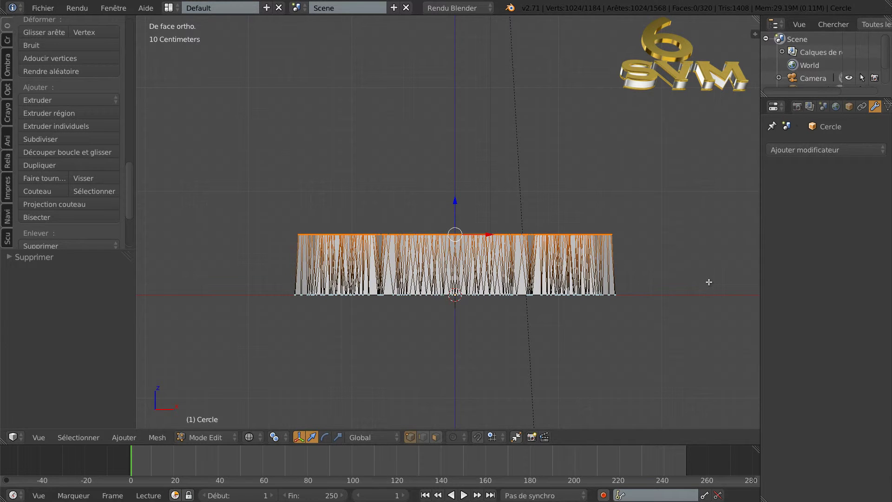
pyautogui.press('KP_7')
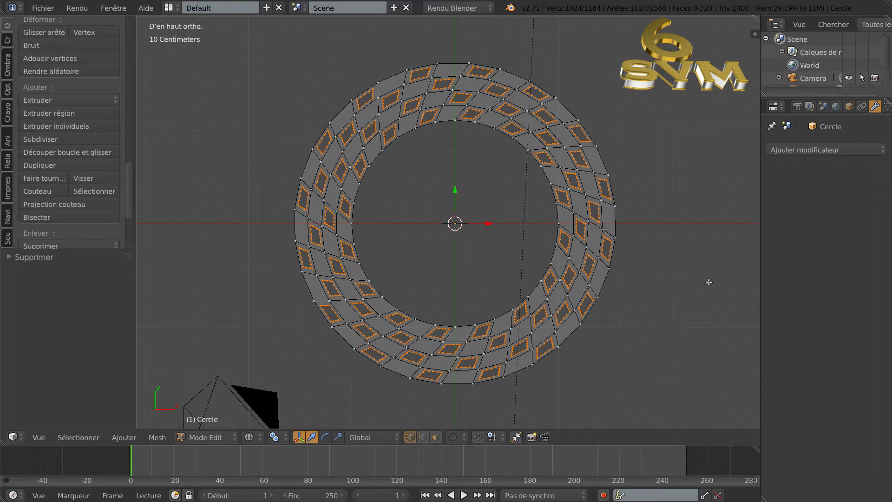
# Round the selected diamond outlines into circles with LoopTools Cercle and begin scaling them down
pyautogui.scroll(-2, 709, 276)
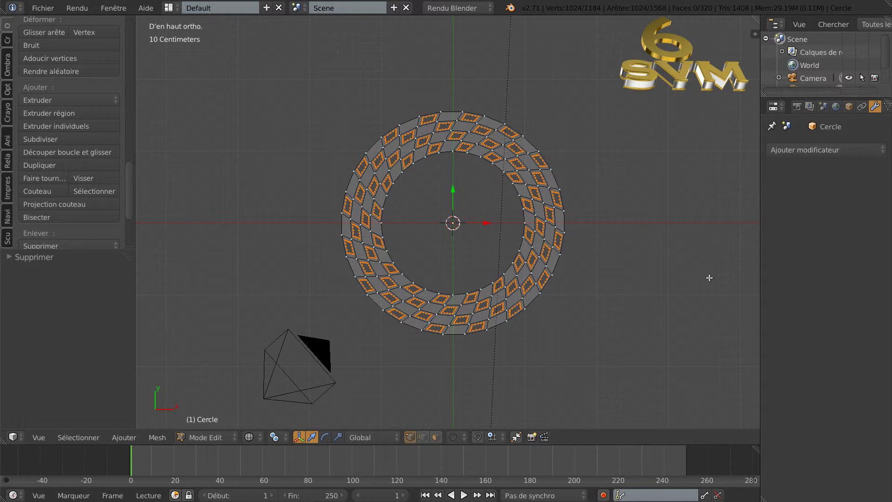
pyautogui.press('w')
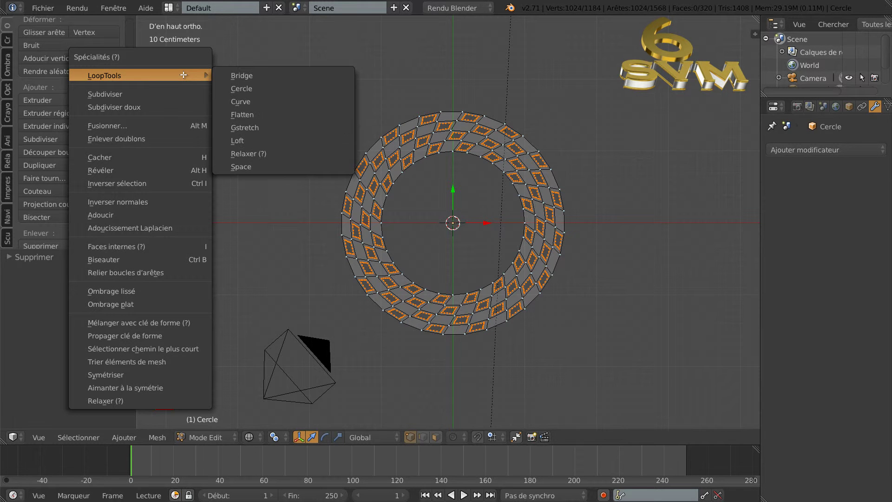
pyautogui.click(251, 90)
pyautogui.scroll(2, 548, 321)
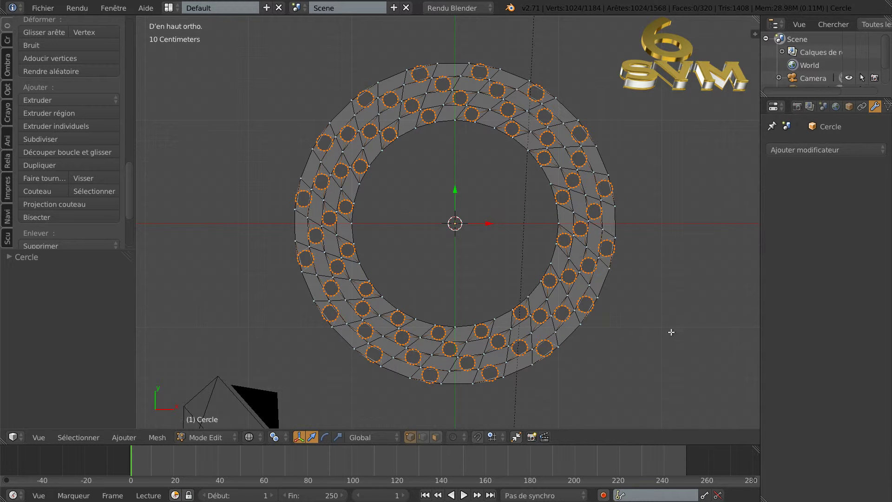
pyautogui.scroll(1, 691, 350)
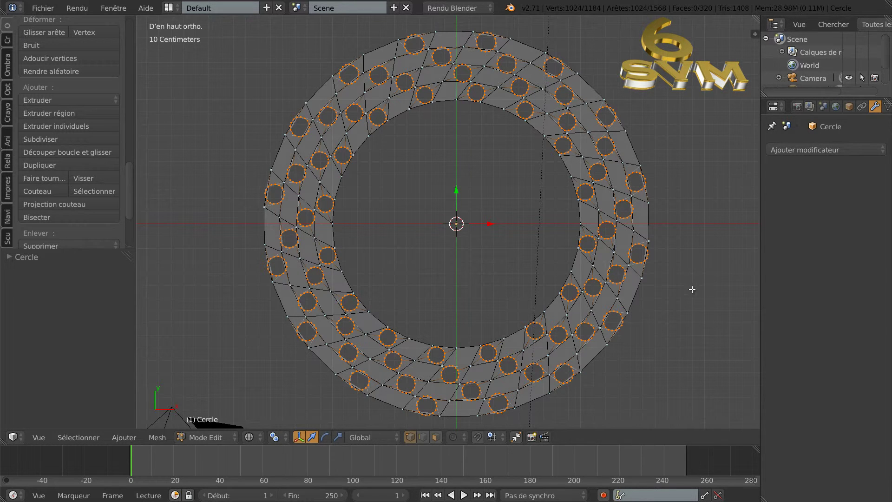
pyautogui.press('s')
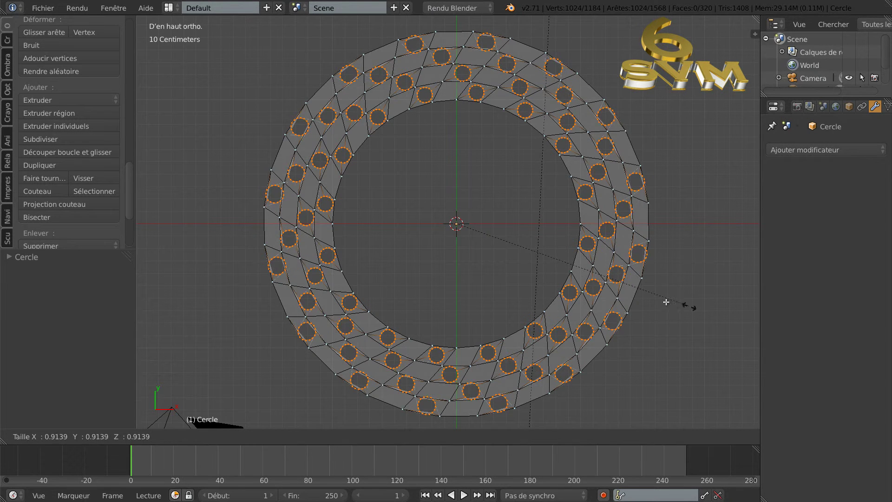
# Resize the circular hole outlines, finally shrinking them to 0.7071 so the pieces taper into cones
pyautogui.click(641, 284)
pyautogui.scroll(3, 603, 293)
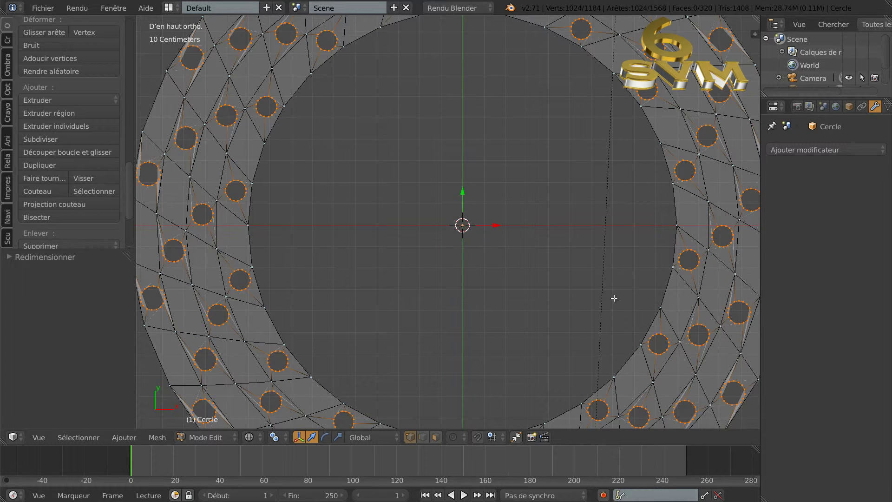
pyautogui.press('s')
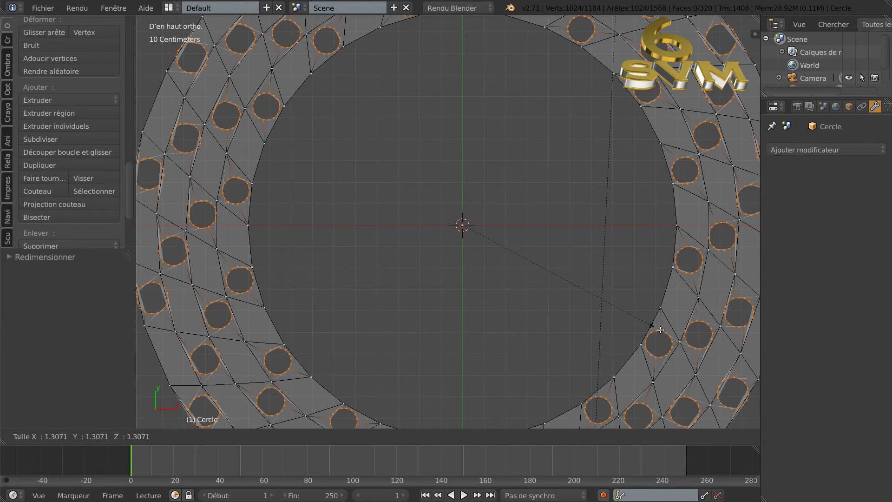
pyautogui.click(655, 322)
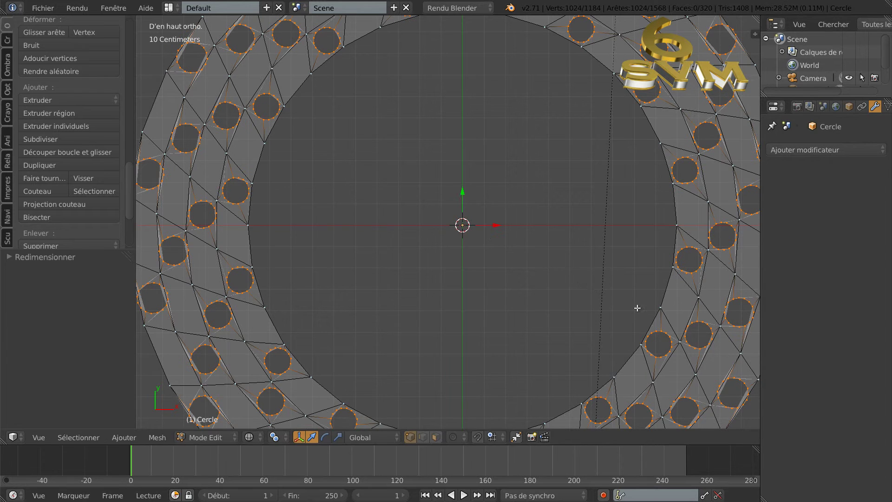
pyautogui.scroll(-1, 583, 258)
pyautogui.scroll(-1, 574, 259)
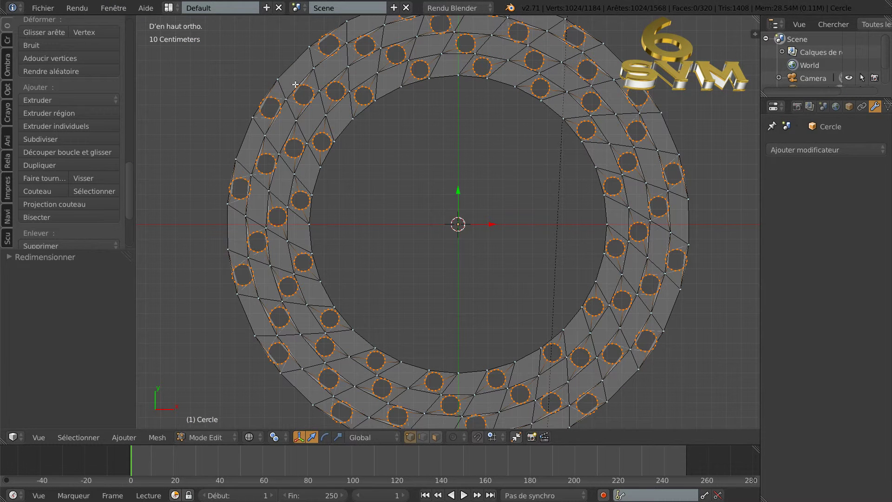
pyautogui.press('s')
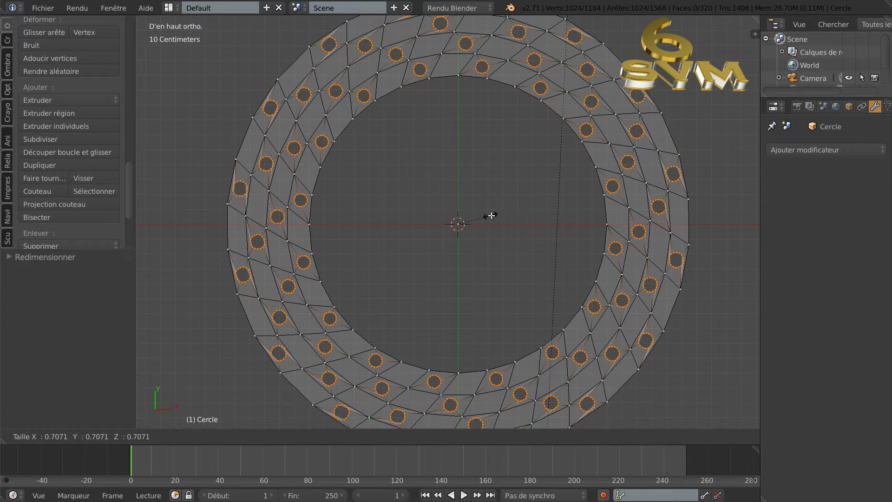
pyautogui.click(493, 216)
# Select the whole mesh and flatten it with LoopTools Flatten
pyautogui.scroll(-2, 500, 232)
pyautogui.moveTo(507, 242)
pyautogui.mouseDown(button='middle')
pyautogui.moveTo(627, 231)
pyautogui.moveTo(629, 174)
pyautogui.mouseUp(button='middle')
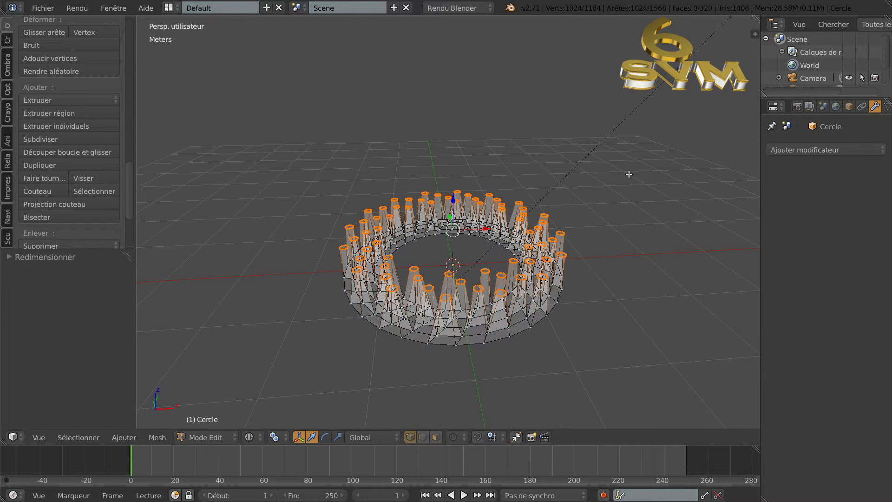
pyautogui.press('a')
pyautogui.press('a')
pyautogui.scroll(-4, 465, 181)
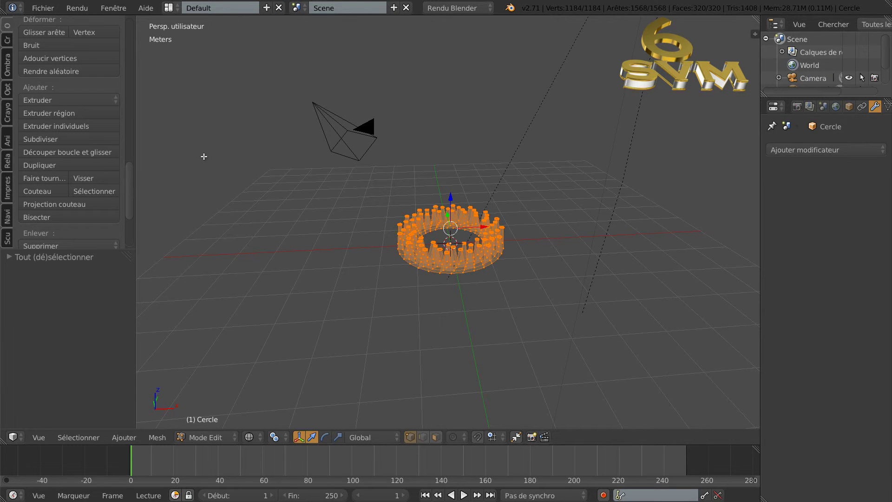
pyautogui.press('w')
pyautogui.moveTo(162, 155)
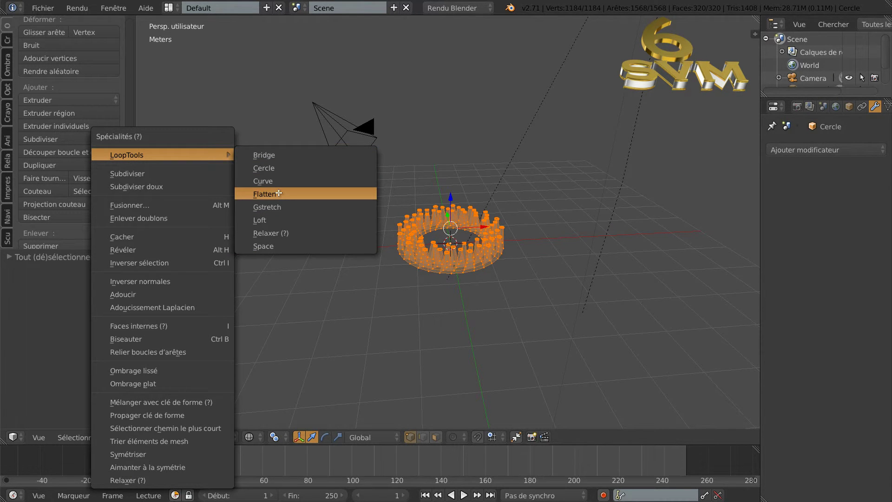
pyautogui.click(279, 194)
# Check the flat holed disc in Object Mode with solid shading, then return to Edit Mode
pyautogui.scroll(3, 362, 264)
pyautogui.scroll(2, 427, 242)
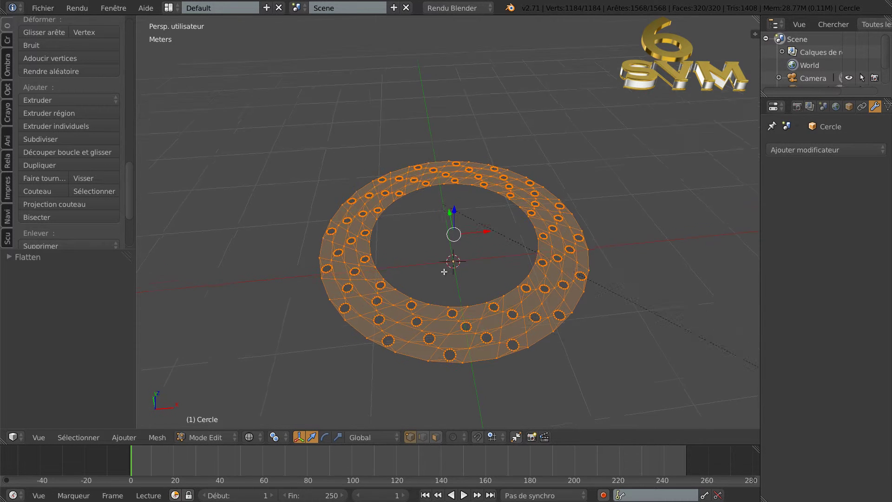
pyautogui.moveTo(440, 249); pyautogui.dragTo(444, 292, button='middle')
pyautogui.scroll(1, 523, 269)
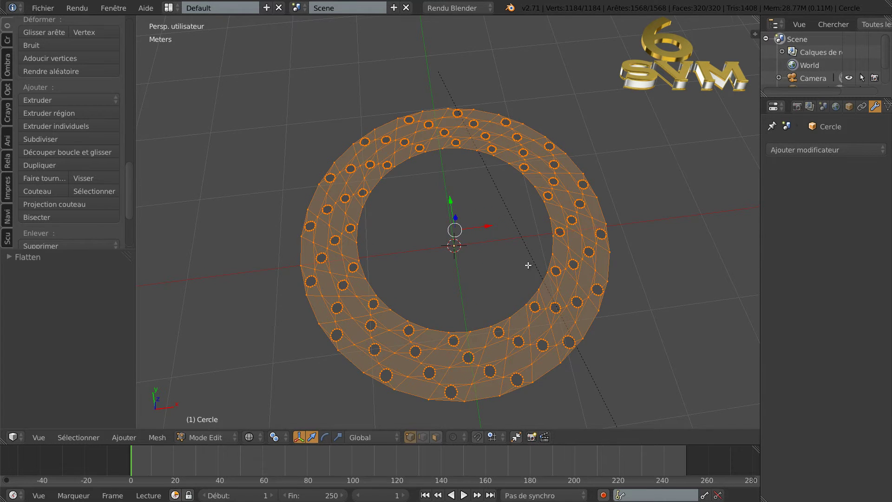
pyautogui.moveTo(528, 264); pyautogui.dragTo(522, 257, button='middle')
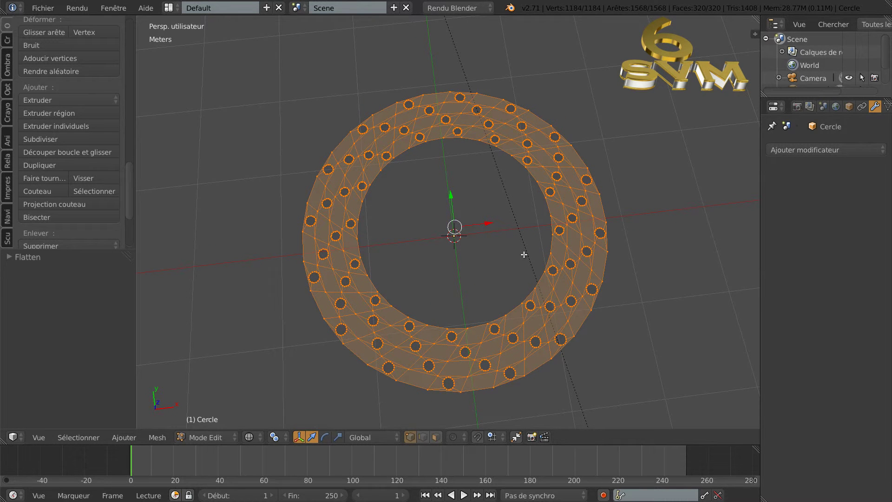
pyautogui.press('a')
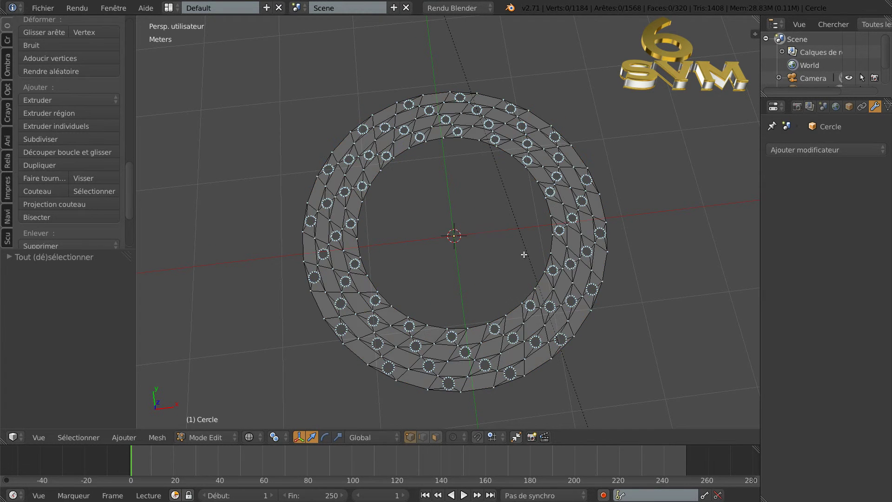
pyautogui.press('a')
pyautogui.press('Tab')
pyautogui.moveTo(524, 254)
pyautogui.mouseDown(button='middle')
pyautogui.moveTo(522, 288)
pyautogui.moveTo(521, 240)
pyautogui.mouseUp(button='middle')
pyautogui.press('z')
pyautogui.moveTo(523, 274)
pyautogui.mouseDown(button='middle')
pyautogui.moveTo(504, 229)
pyautogui.moveTo(486, 274)
pyautogui.moveTo(495, 305)
pyautogui.moveTo(502, 295)
pyautogui.mouseUp(button='middle')
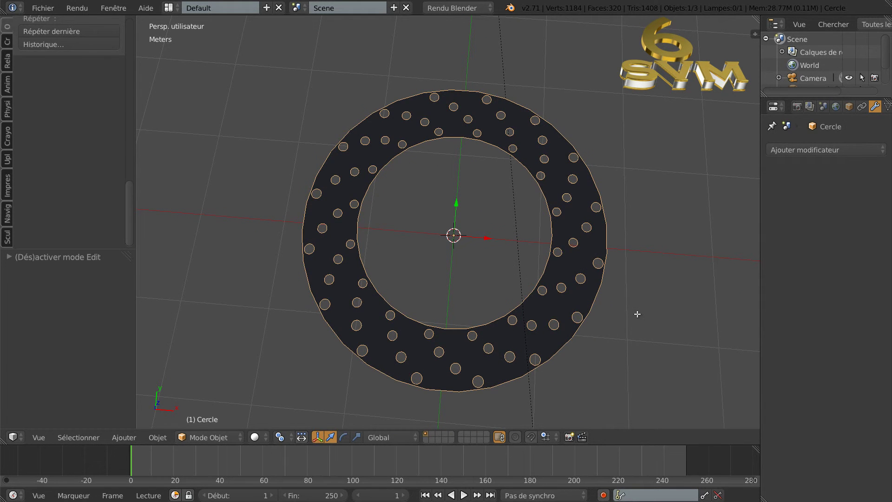
pyautogui.press('Tab')
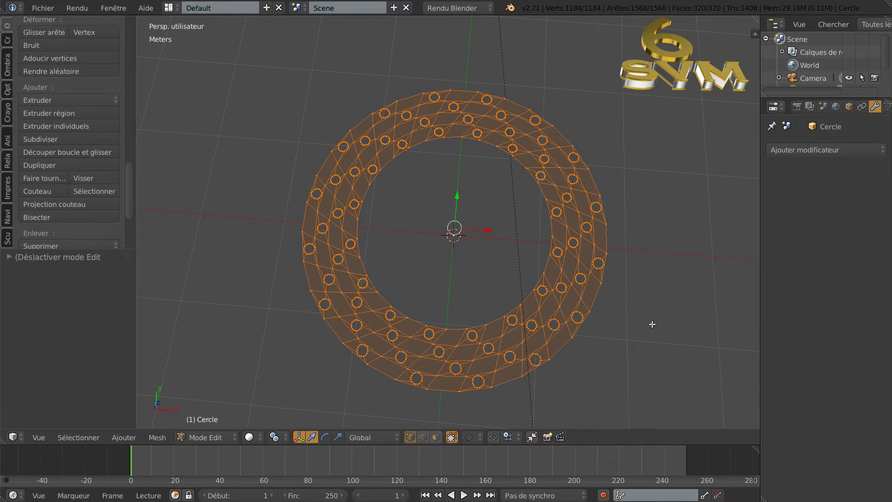
# From the top view, extrude the outer rim loop and scale it outward into a new band
pyautogui.press('KP_7')
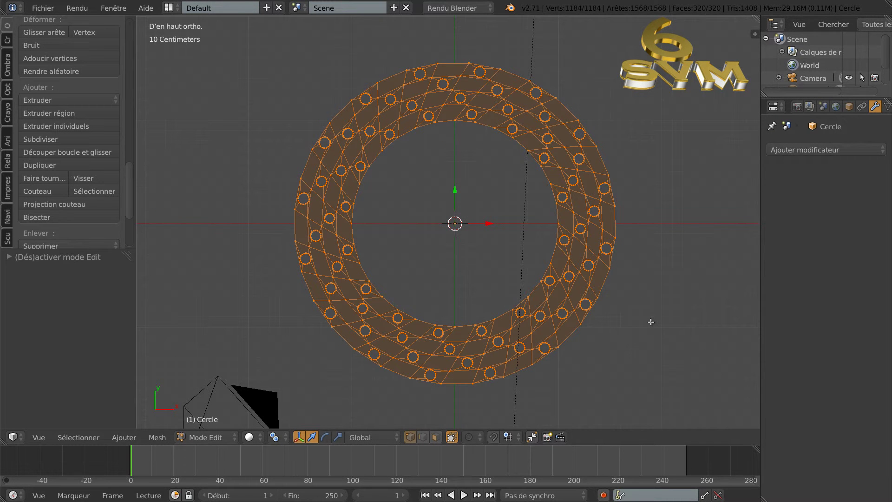
pyautogui.scroll(1, 651, 322)
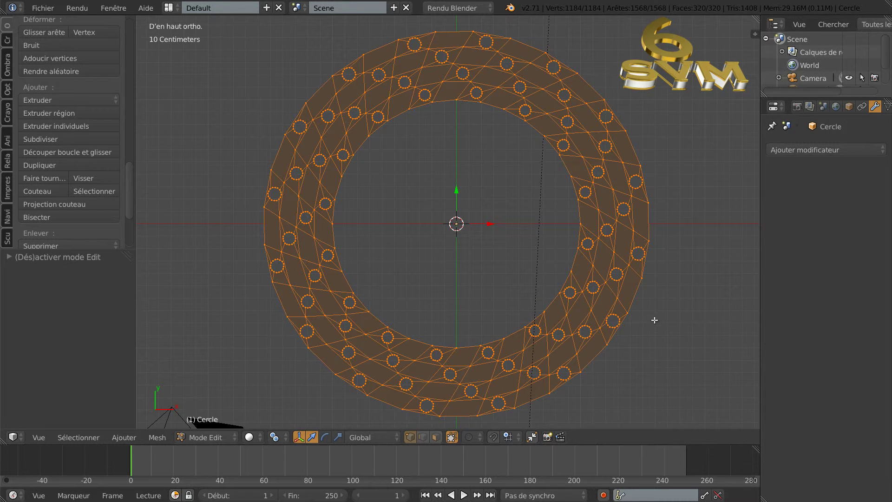
pyautogui.keyDown('alt'); pyautogui.rightClick(644, 285); pyautogui.keyUp('alt')
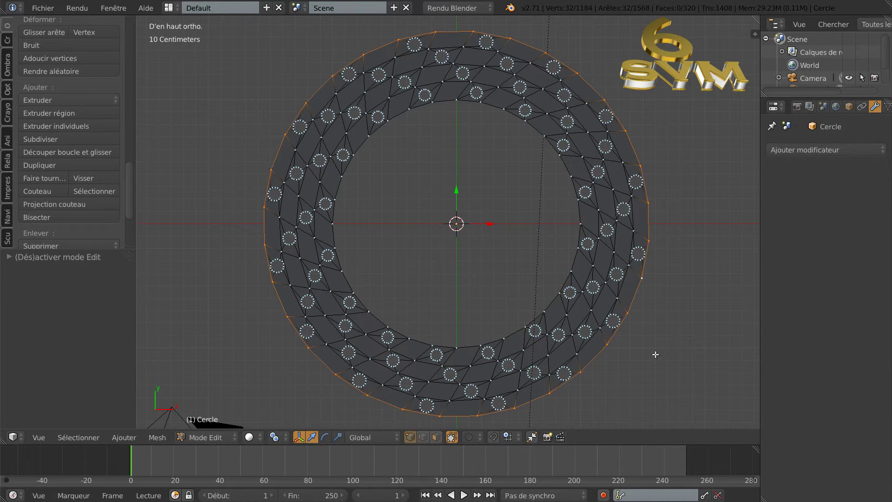
pyautogui.press('e')
pyautogui.press('s')
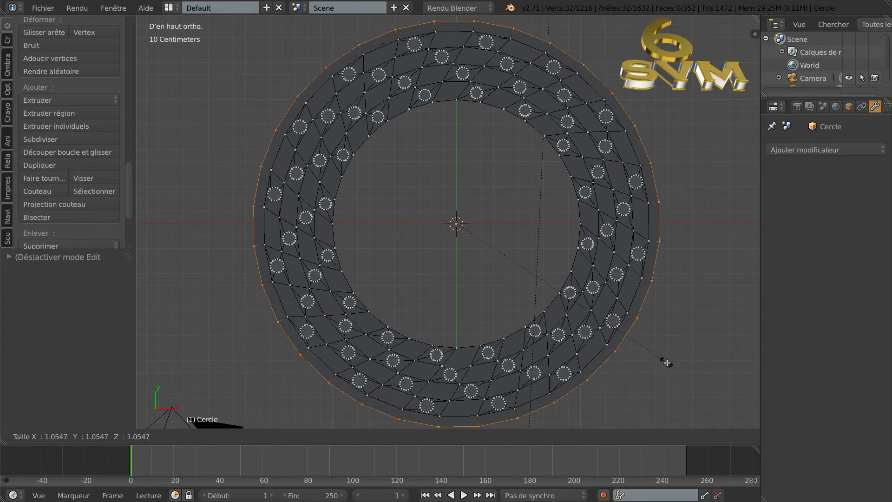
pyautogui.click(667, 363)
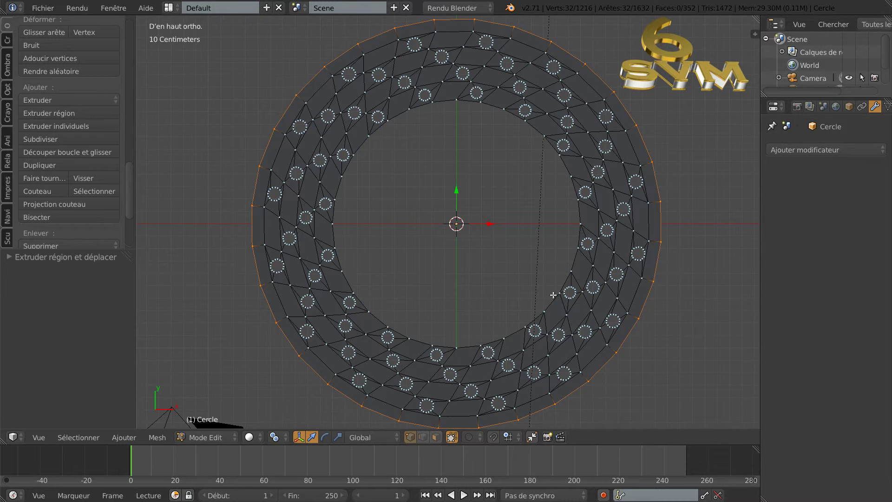
# Extrude the outer loop once more, then select the disc's inner edge loop
pyautogui.press('e')
pyautogui.press('Escape')
pyautogui.keyDown('alt'); pyautogui.rightClick(568, 286); pyautogui.keyUp('alt')
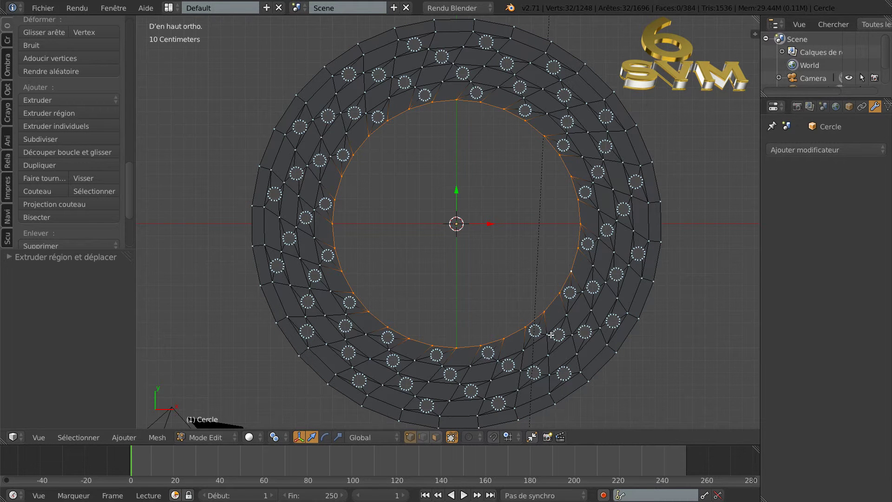
# Extrude the inner edge loop twice, scaling each new ring inward
pyautogui.press('e')
pyautogui.press('s')
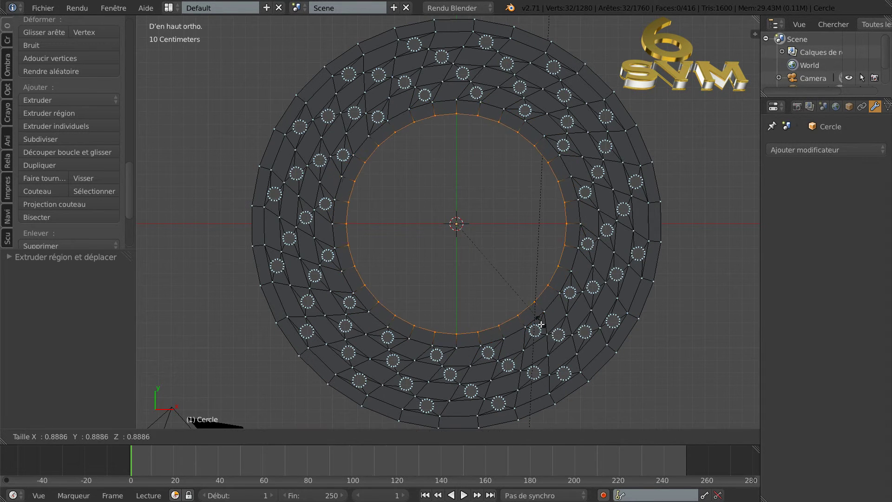
pyautogui.click(539, 334)
pyautogui.press('e')
pyautogui.press('s')
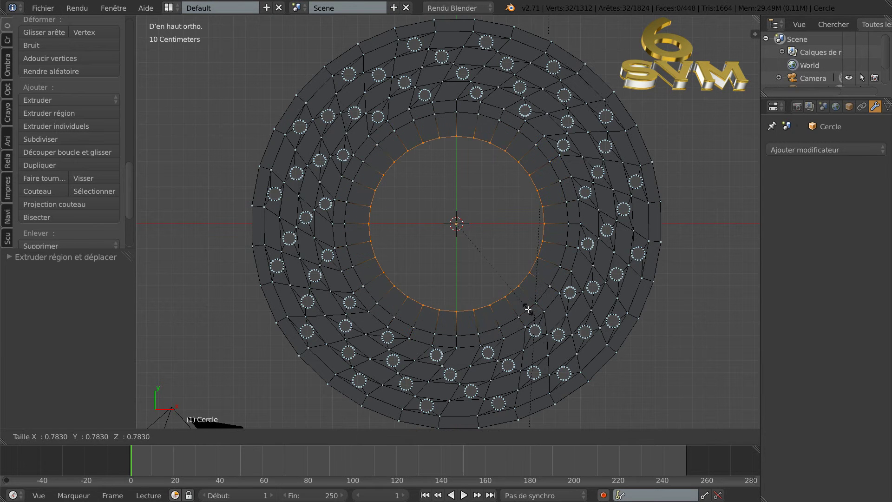
pyautogui.click(517, 289)
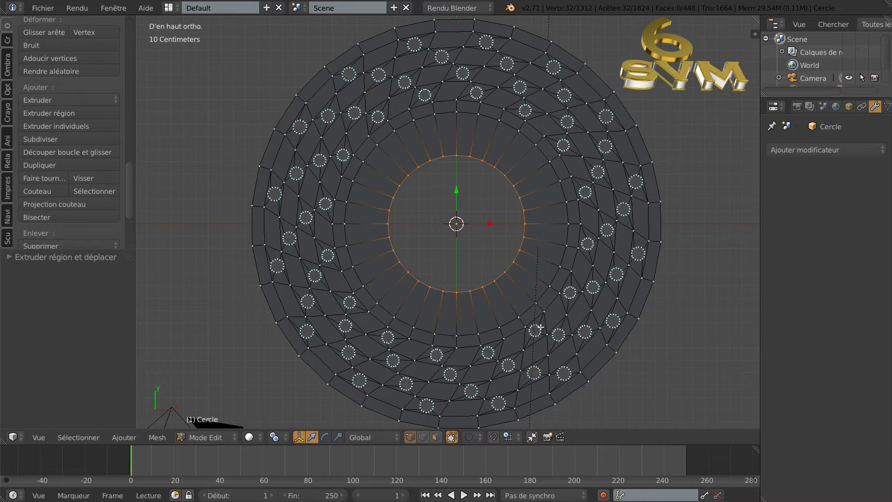
# Extrude and shrink two more inner rings, leaving a small centre hole
pyautogui.press('e')
pyautogui.press('s')
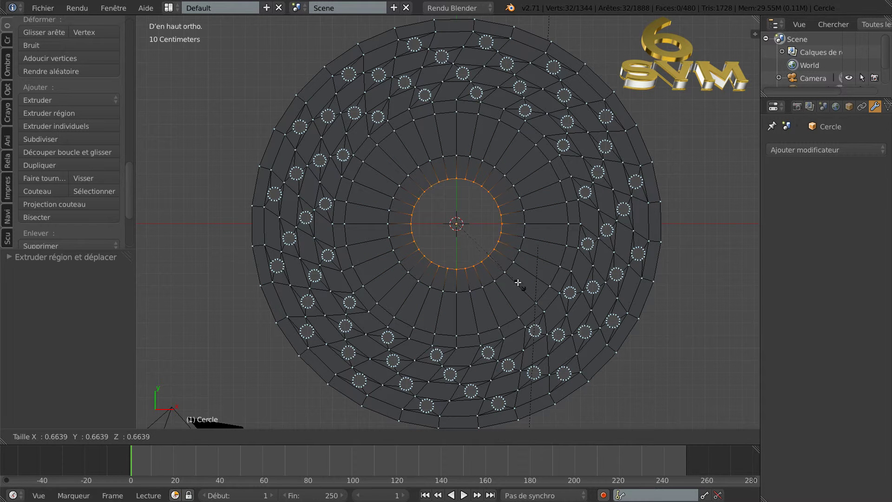
pyautogui.click(514, 279)
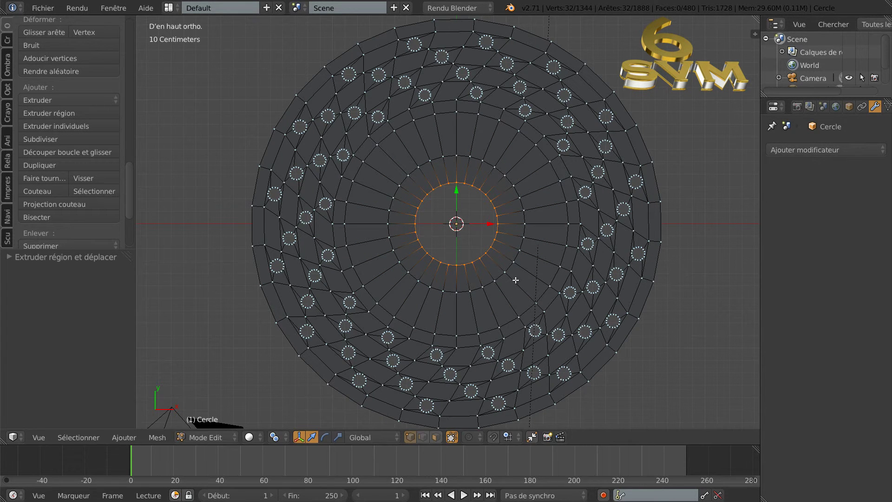
pyautogui.scroll(2, 507, 281)
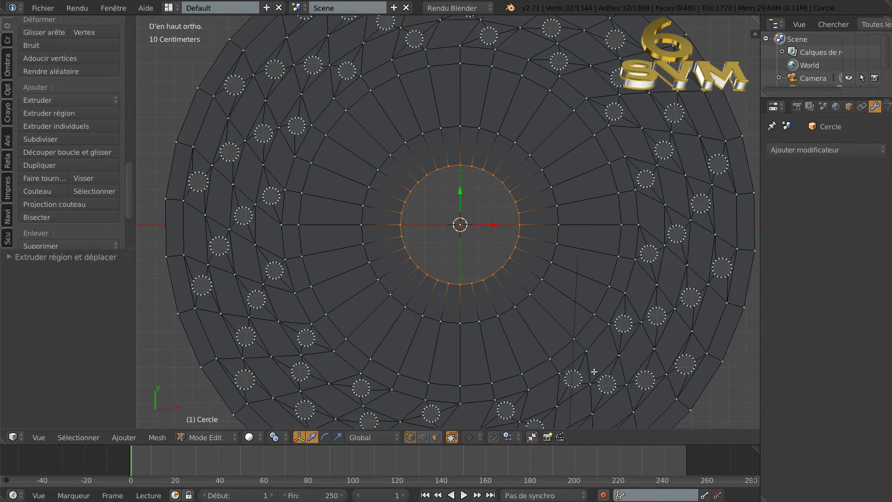
pyautogui.press('e')
pyautogui.press('Escape')
pyautogui.press('s')
pyautogui.click(548, 315)
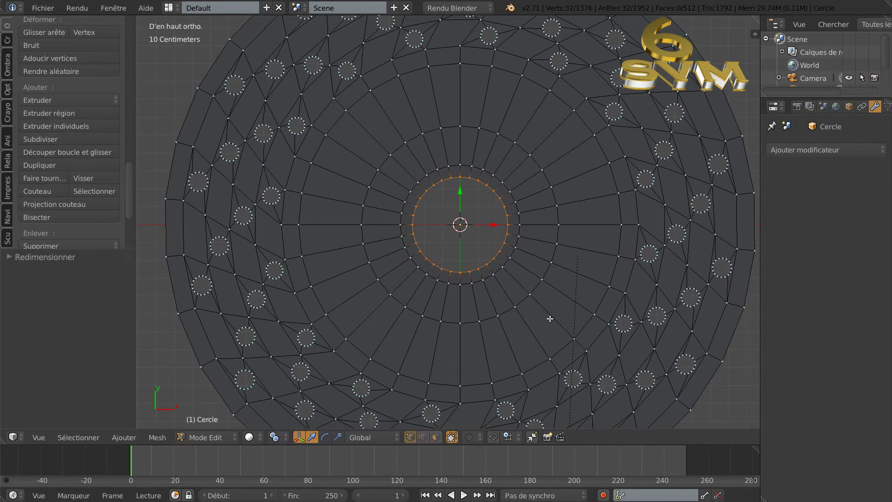
pyautogui.moveTo(568, 320); pyautogui.dragTo(567, 300, button='middle')
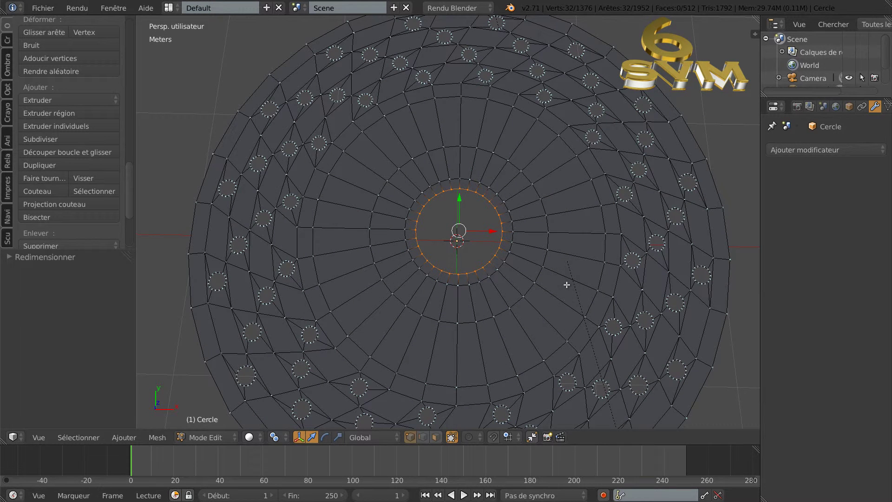
# In face mode, select the face ring around the hub and checker-deselect alternate faces
pyautogui.click(436, 437)
pyautogui.keyDown('alt'); pyautogui.rightClick(546, 326); pyautogui.keyUp('alt')
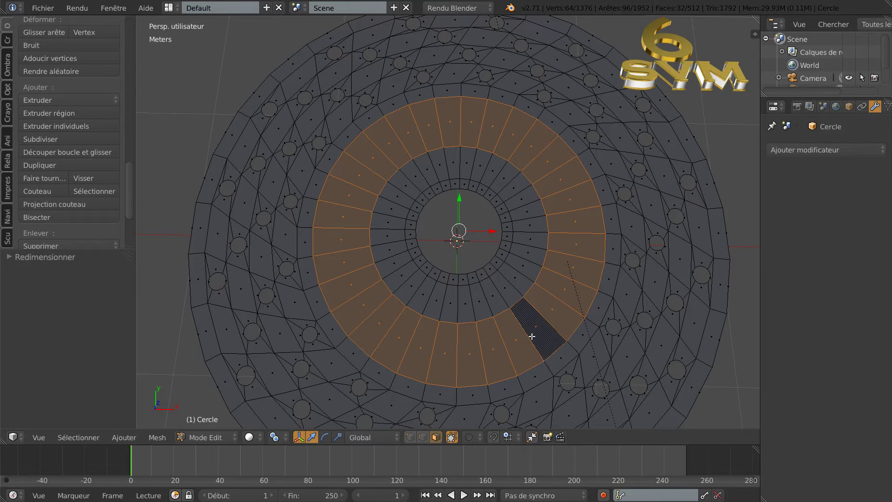
pyautogui.click(78, 438)
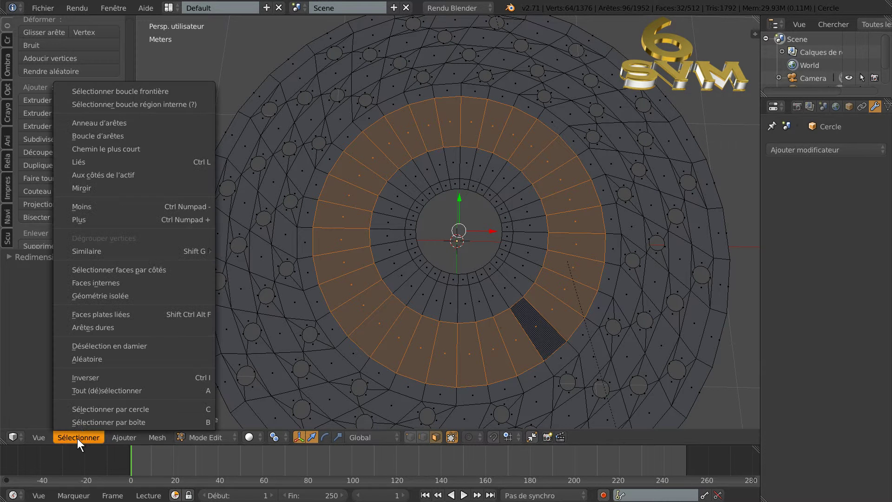
pyautogui.click(89, 347)
# Deselect extra ring faces until eight evenly spaced faces remain, viewed from the top
pyautogui.keyDown('shift'); pyautogui.rightClick(493, 345); pyautogui.keyUp('shift')
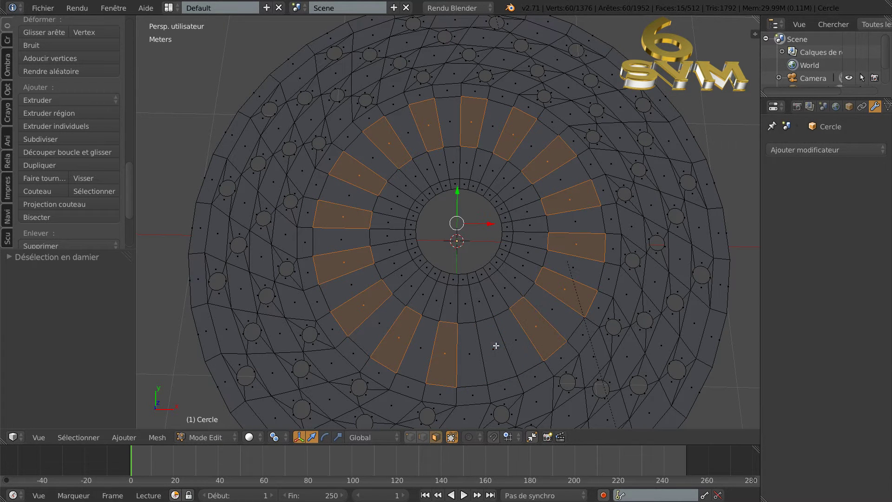
pyautogui.keyDown('shift'); pyautogui.rightClick(398, 335); pyautogui.keyUp('shift')
pyautogui.keyDown('shift'); pyautogui.rightClick(349, 261); pyautogui.keyUp('shift')
pyautogui.keyDown('shift'); pyautogui.rightClick(361, 177); pyautogui.keyUp('shift')
pyautogui.keyDown('shift'); pyautogui.rightClick(428, 129); pyautogui.keyUp('shift')
pyautogui.keyDown('shift'); pyautogui.rightClick(511, 132); pyautogui.keyUp('shift')
pyautogui.keyDown('shift'); pyautogui.rightClick(572, 186); pyautogui.keyUp('shift')
pyautogui.keyDown('shift'); pyautogui.rightClick(572, 295); pyautogui.keyUp('shift')
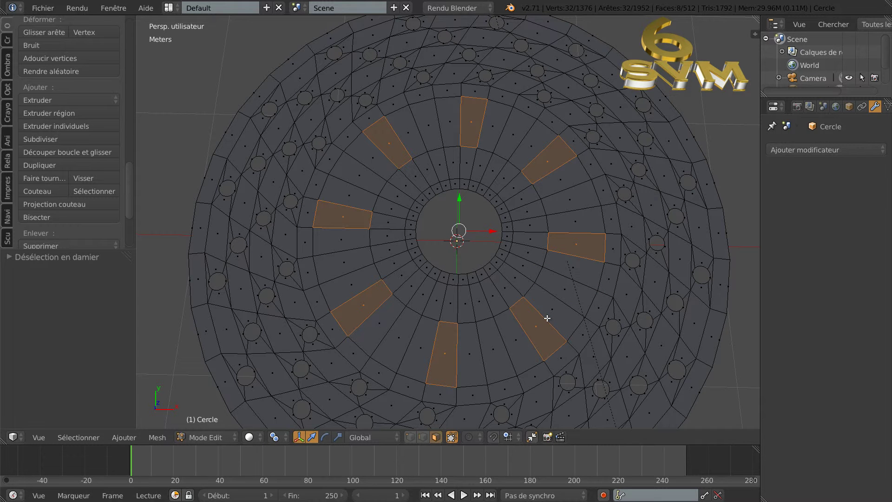
pyautogui.press('KP_7')
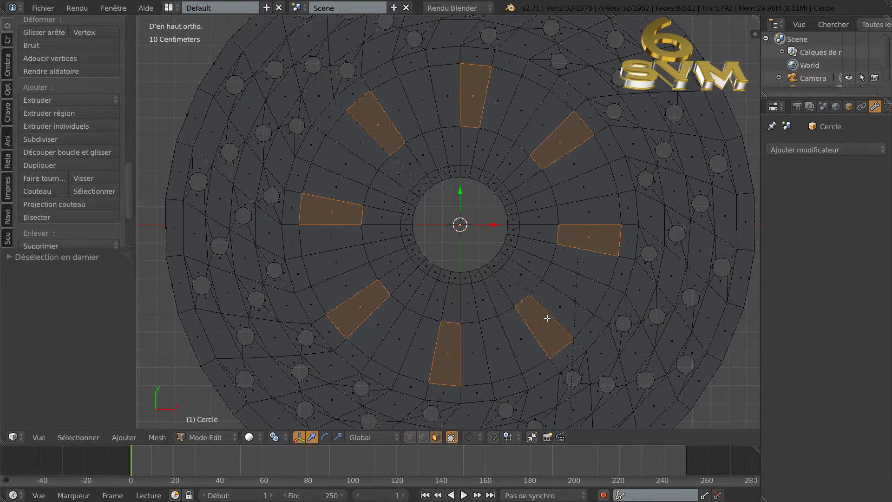
pyautogui.scroll(-1, 547, 316)
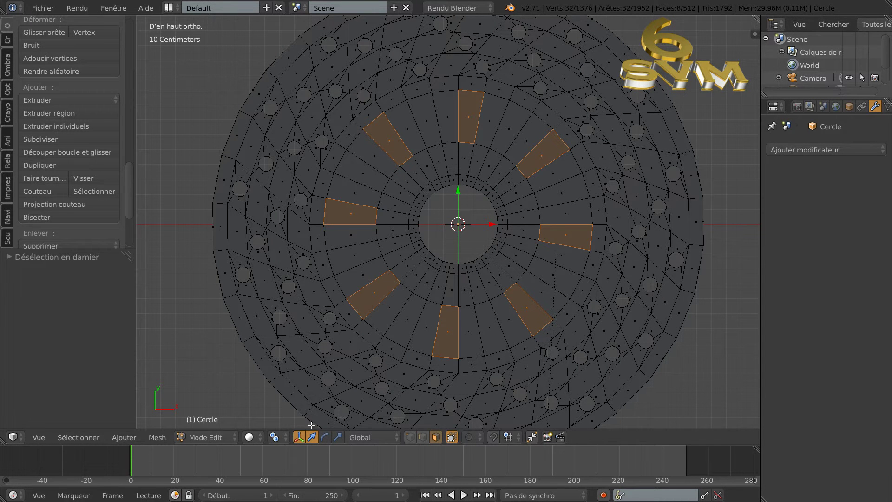
# Extrude the eight faces individually, shrink them, and raise them into tall pillars
pyautogui.hotkey('alt', 'e')
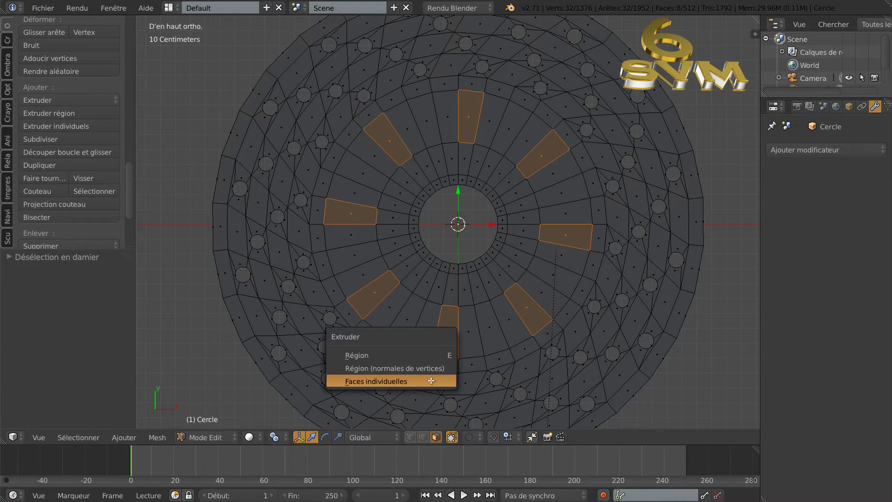
pyautogui.click(431, 381)
pyautogui.click(431, 381)
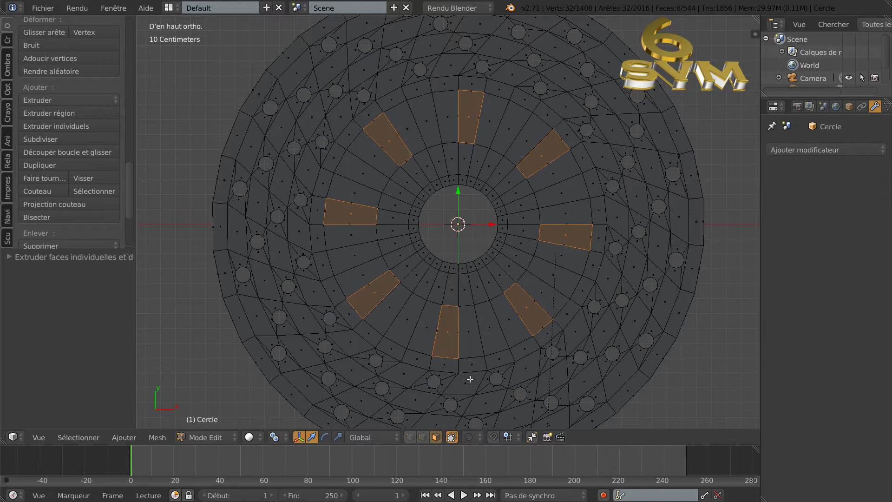
pyautogui.press('s')
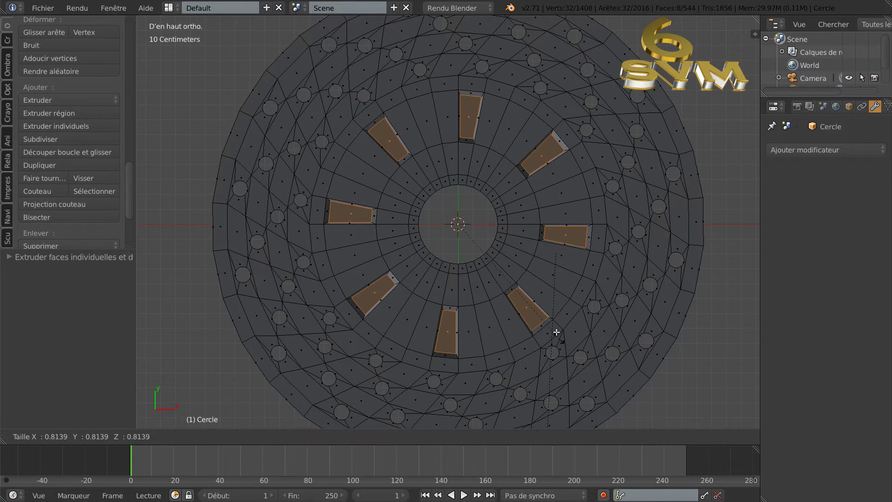
pyautogui.click(528, 296)
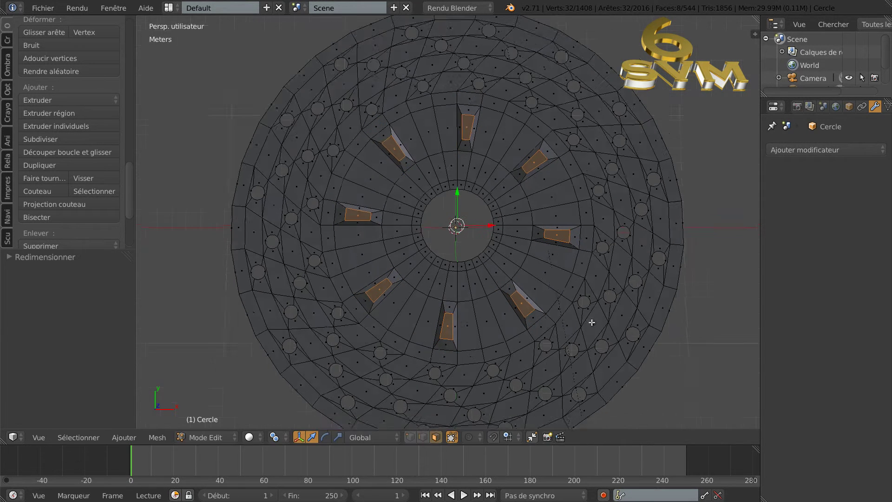
pyautogui.moveTo(592, 325); pyautogui.dragTo(606, 227, button='middle')
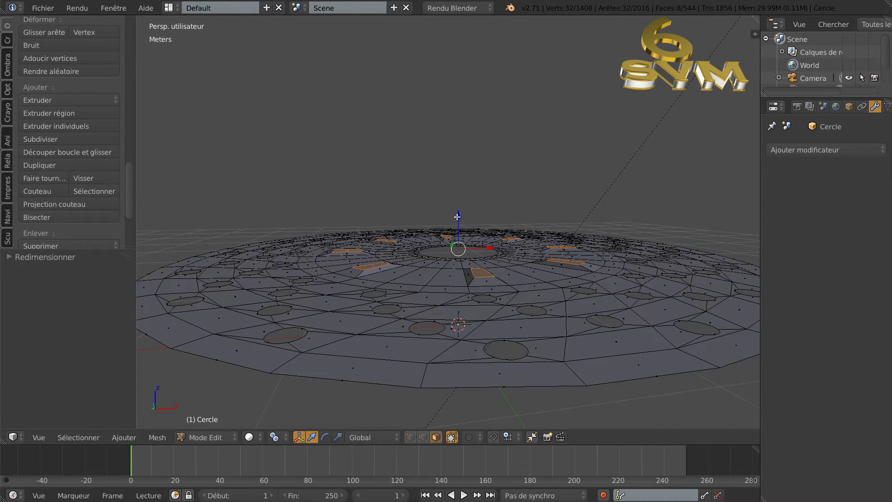
pyautogui.moveTo(457, 216); pyautogui.dragTo(466, 135)
pyautogui.moveTo(470, 140); pyautogui.dragTo(532, 204, button='middle')
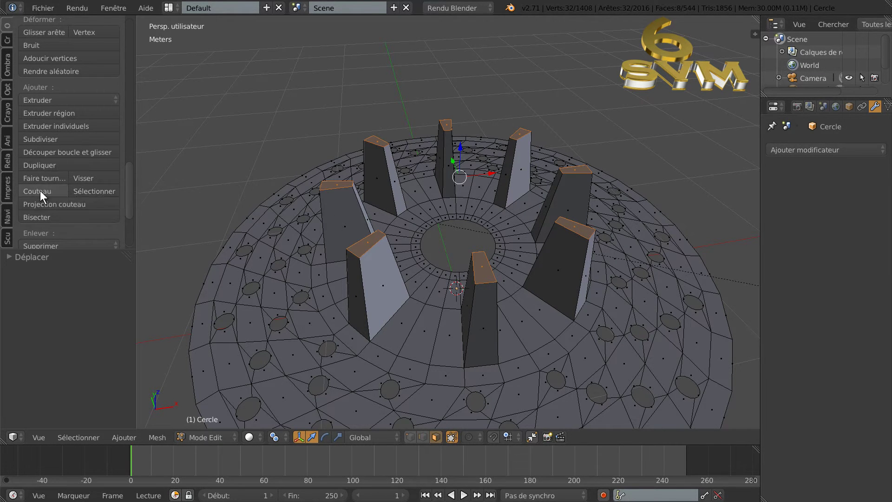
# Subdivide the pillar tops, then delete those top faces
pyautogui.click(44, 137)
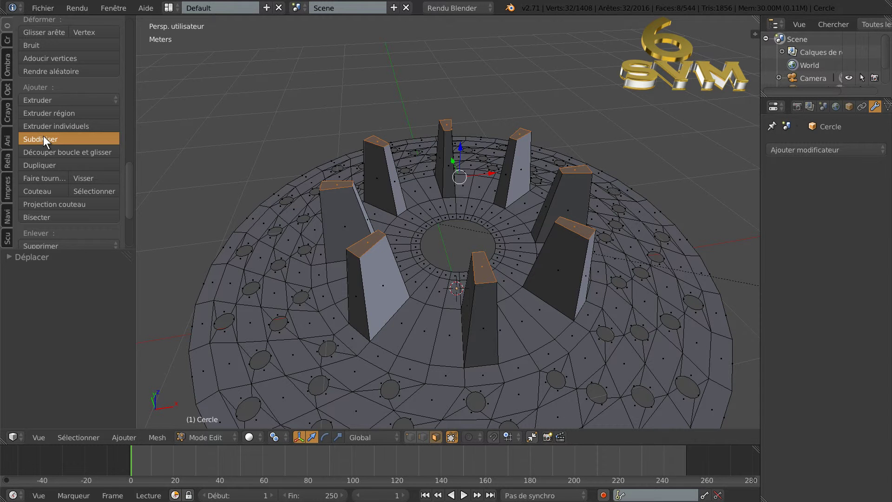
pyautogui.click(43, 136)
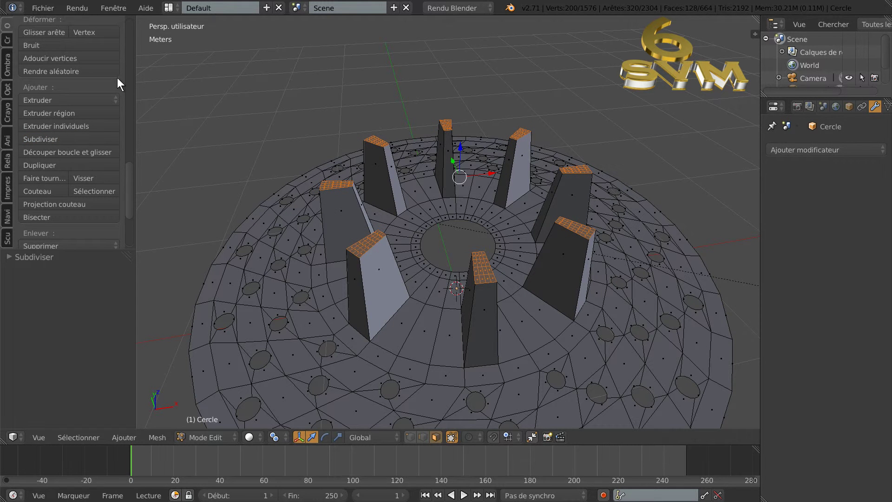
pyautogui.press('x')
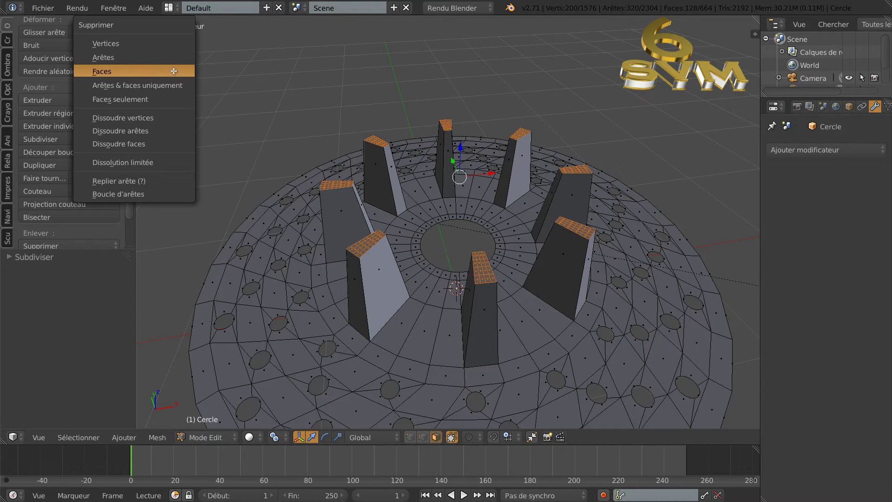
pyautogui.click(174, 71)
# Switch to a front orthographic wireframe view in vertex select mode
pyautogui.press('KP_1')
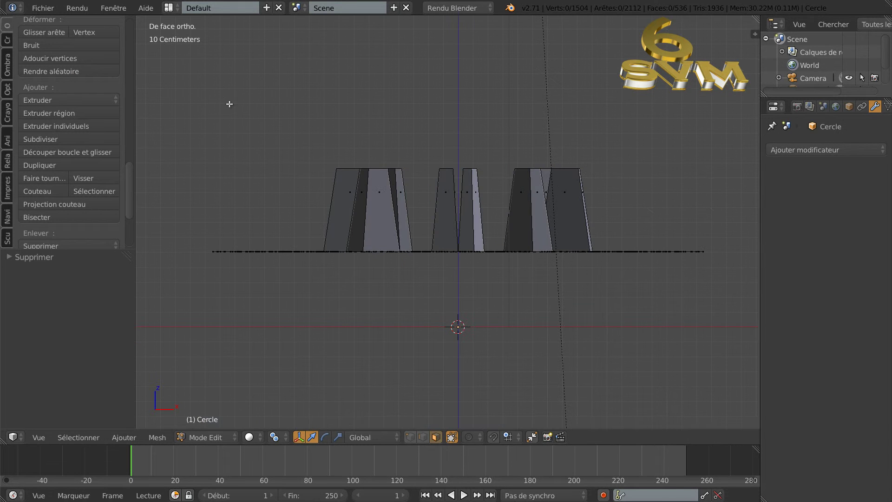
pyautogui.keyDown('shift'); pyautogui.moveTo(476, 106); pyautogui.dragTo(463, 171, button='middle'); pyautogui.keyUp('shift')
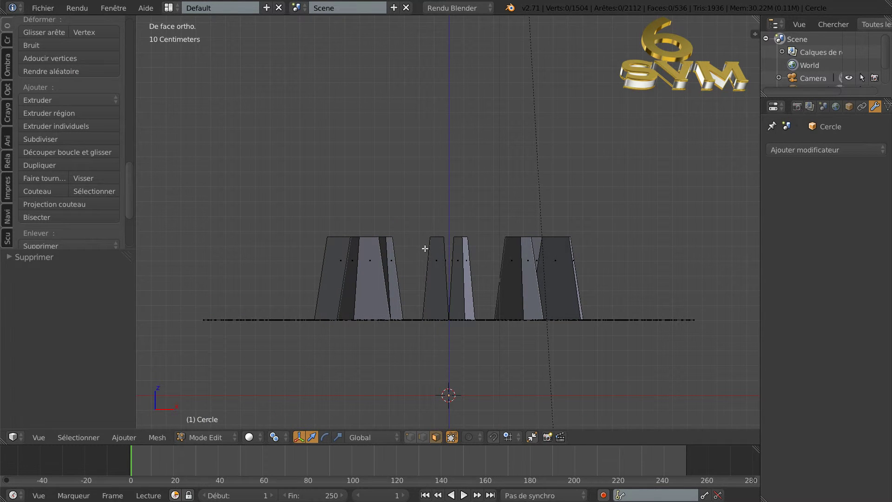
pyautogui.press('z')
pyautogui.click(409, 438)
# Box-select the vertex loops along the open pillar tops
pyautogui.press('b')
pyautogui.moveTo(300, 220); pyautogui.dragTo(637, 259)
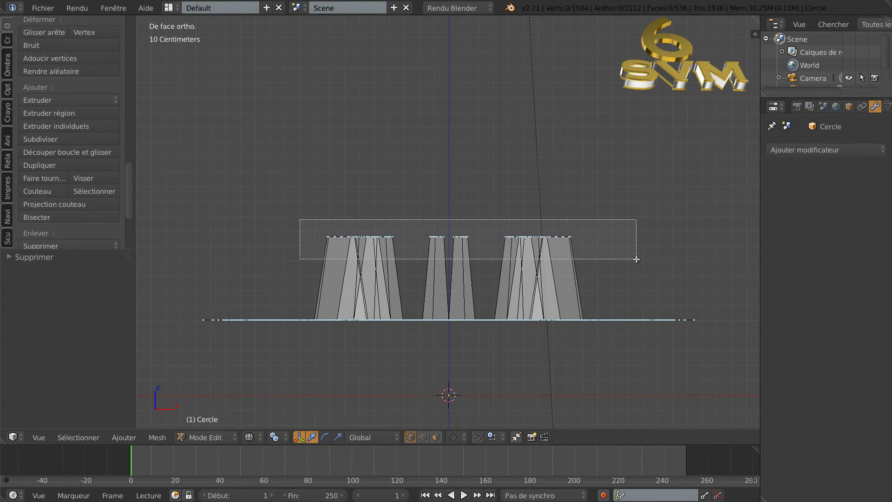
pyautogui.moveTo(670, 159); pyautogui.dragTo(662, 203, button='middle')
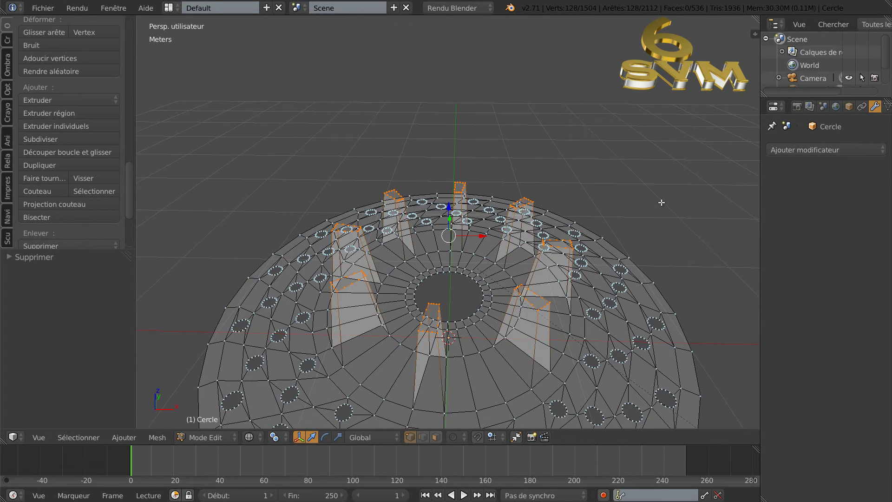
# From the top in solid shading, round the loops with LoopTools Circle and scale them to about 0.67
pyautogui.press('KP_7')
pyautogui.press('z')
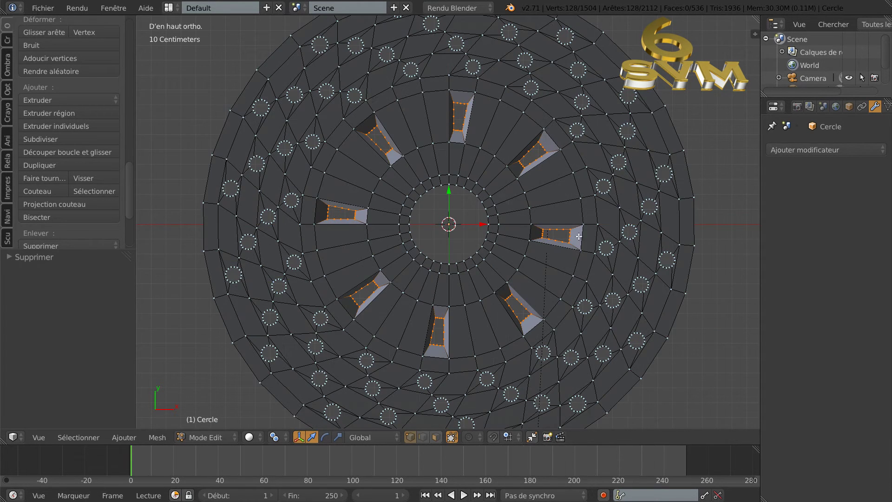
pyautogui.scroll(-1, 577, 253)
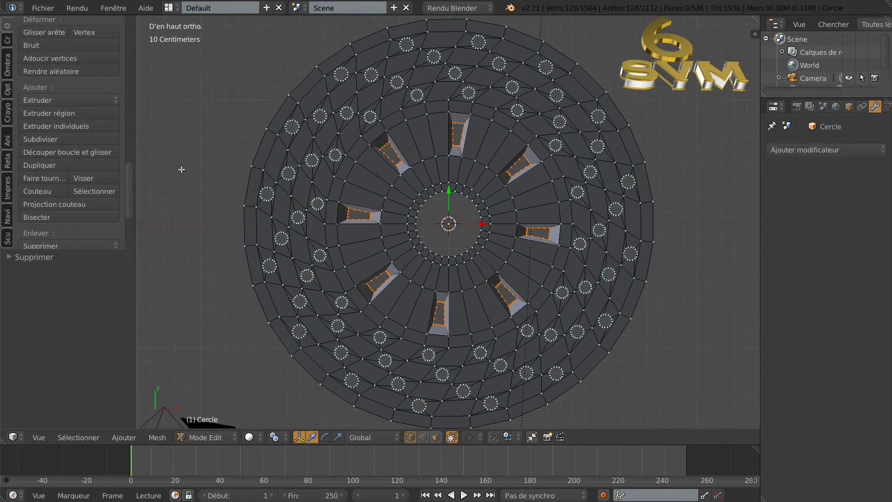
pyautogui.press('w')
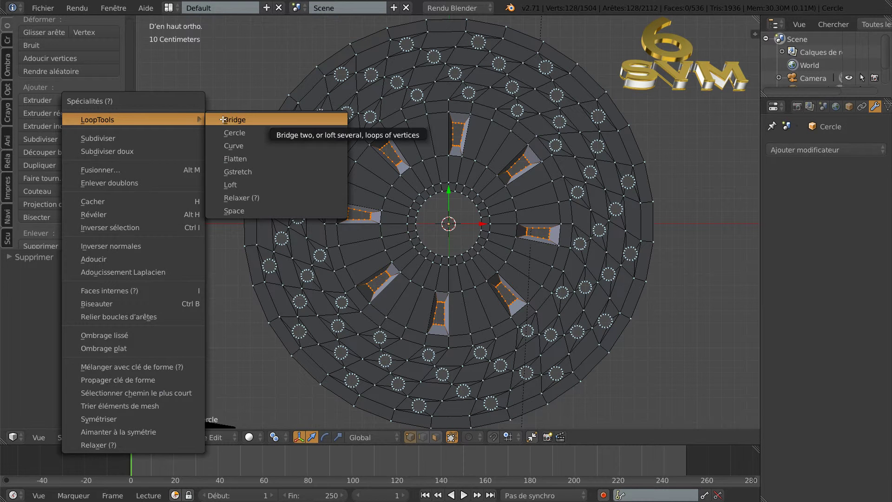
pyautogui.click(225, 134)
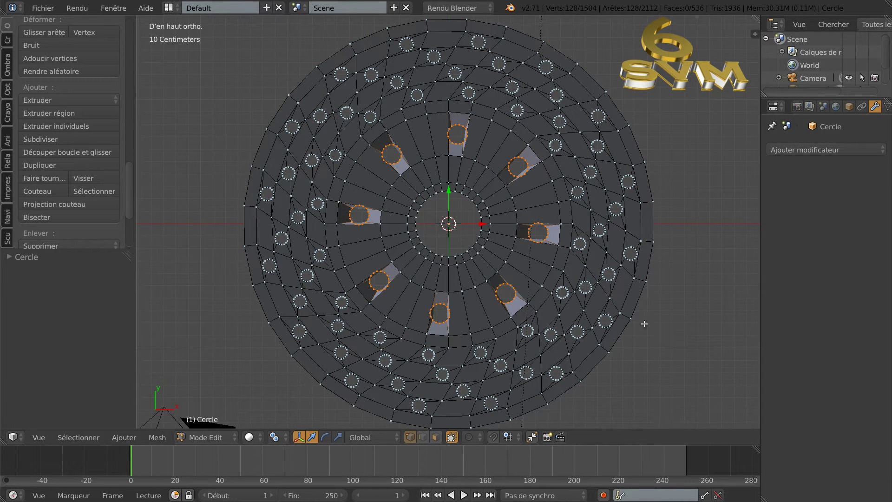
pyautogui.press('s')
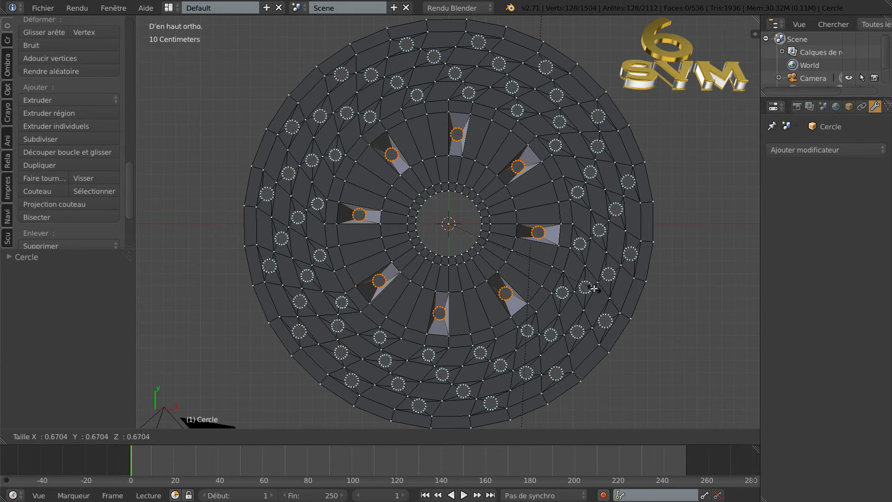
pyautogui.click(592, 286)
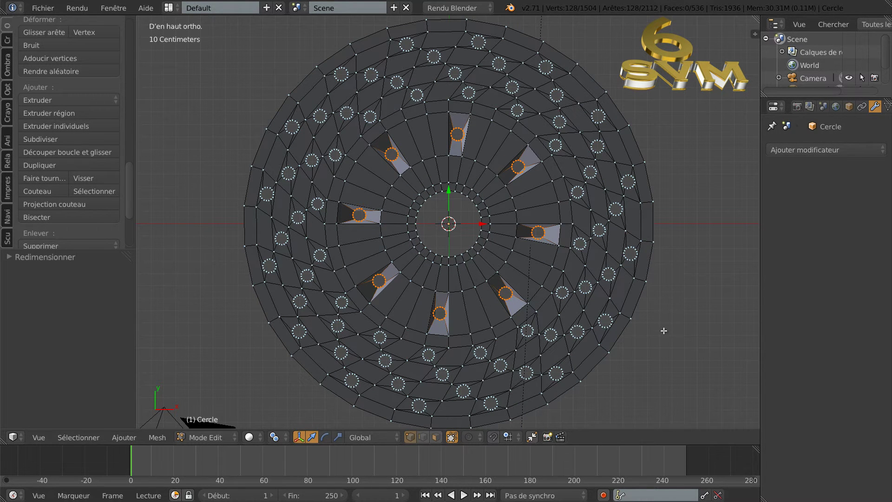
# Select the whole disc and flatten it onto one plane with LoopTools Flatten
pyautogui.press('a')
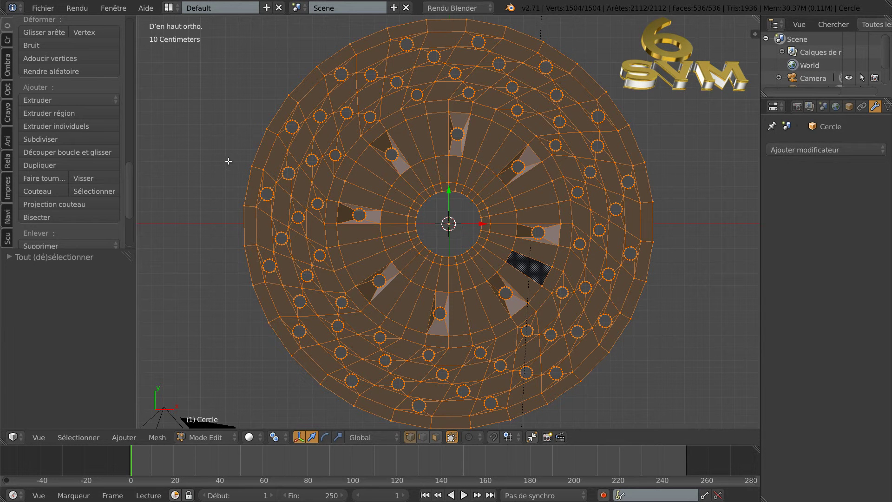
pyautogui.press('w')
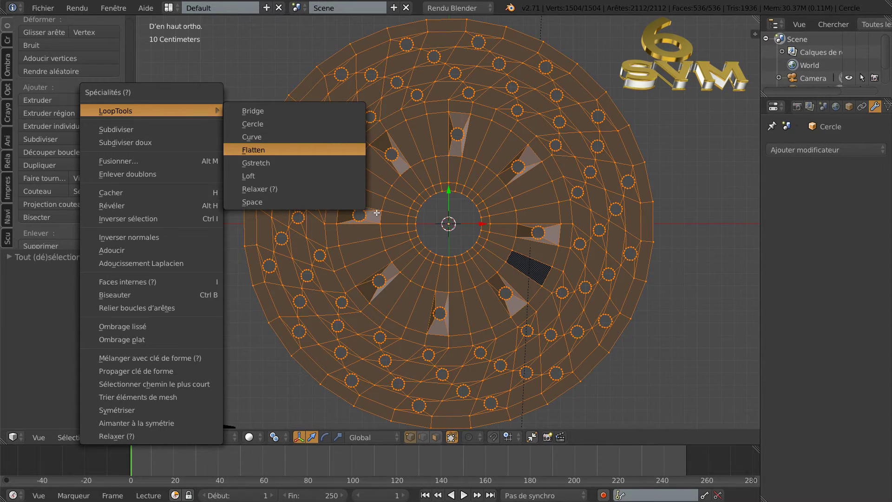
pyautogui.press('Return')
pyautogui.moveTo(704, 305); pyautogui.dragTo(683, 256, button='middle')
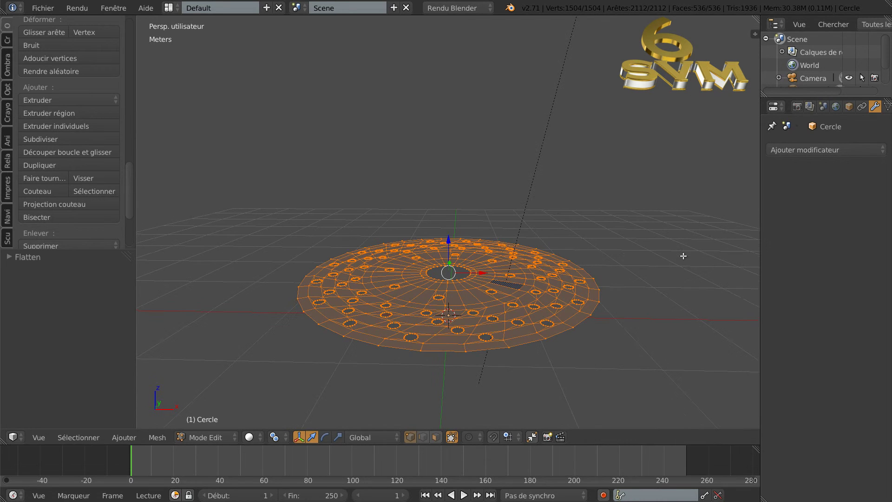
# Extrude the disc upward into a thick solid drum, then switch to face select
pyautogui.press('e')
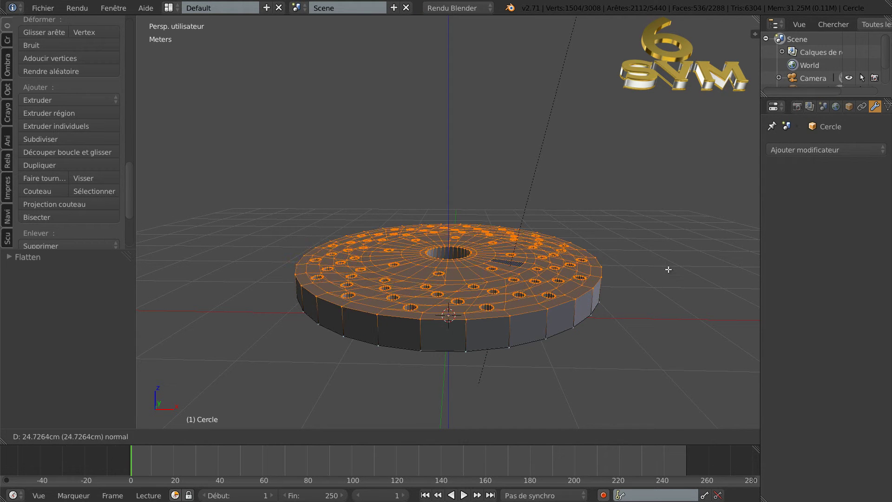
pyautogui.click(662, 195)
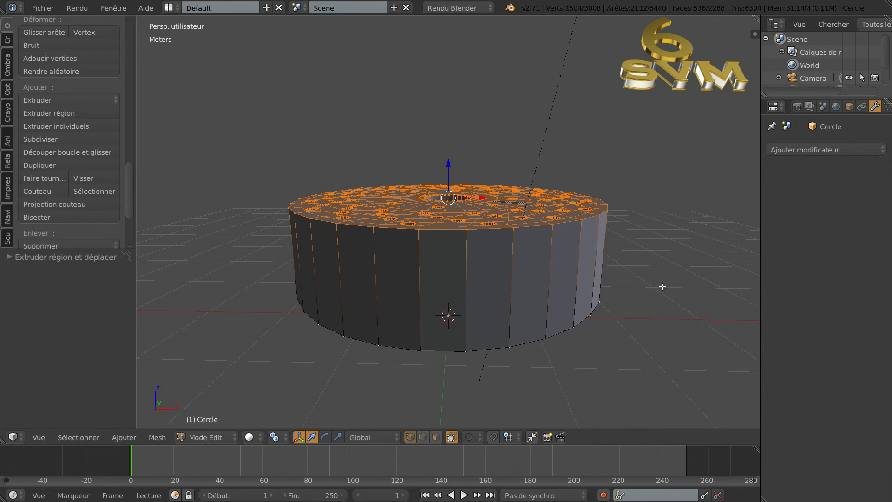
pyautogui.press('Tab')
pyautogui.press('Tab')
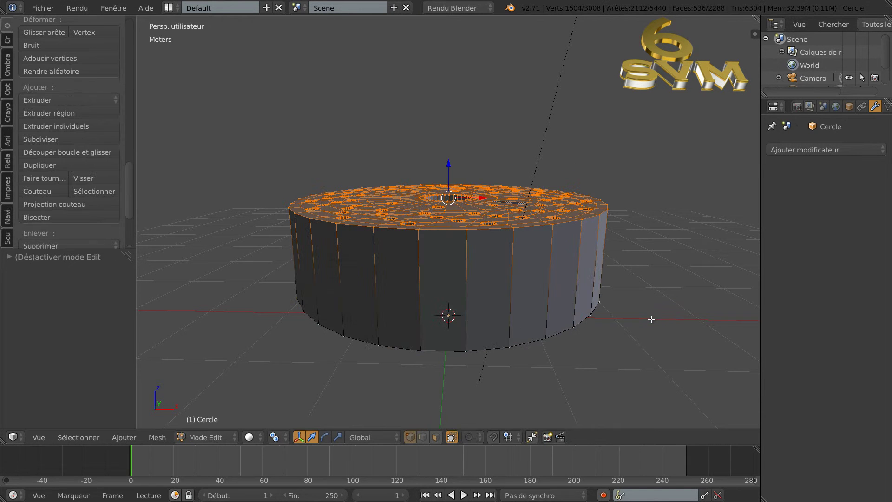
pyautogui.click(438, 438)
pyautogui.moveTo(627, 343); pyautogui.dragTo(664, 360, button='middle')
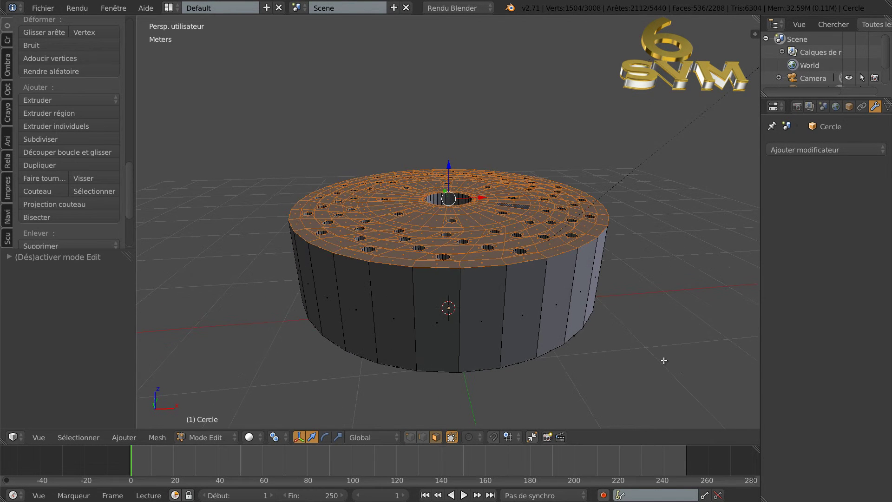
# Clear the selection and select the drum's outer side-wall face loop, browsing the Tools shelf
pyautogui.press('a')
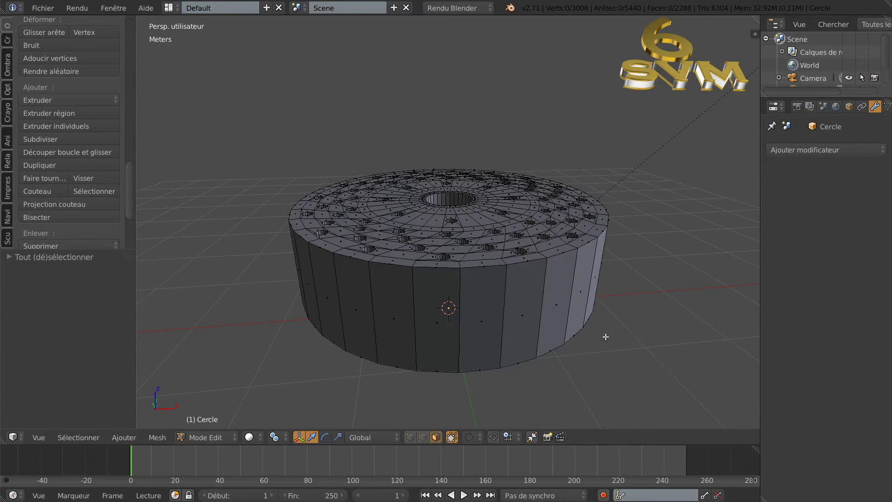
pyautogui.keyDown('alt'); pyautogui.rightClick(544, 315); pyautogui.keyUp('alt')
pyautogui.moveTo(636, 359); pyautogui.dragTo(638, 346, button='middle')
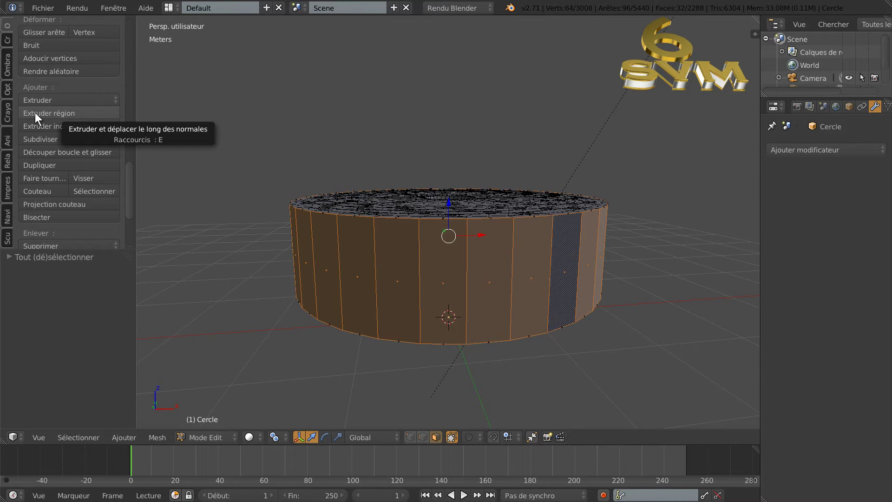
pyautogui.scroll(-2, 48, 213)
pyautogui.scroll(-1, 48, 219)
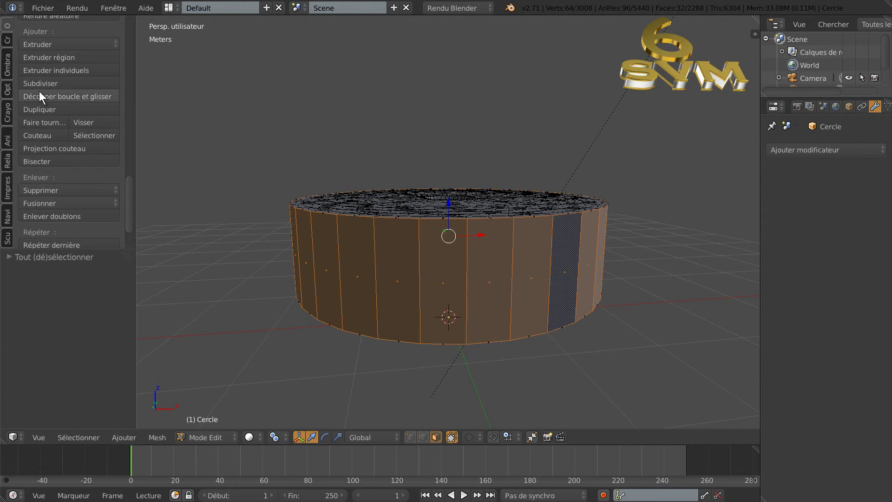
pyautogui.scroll(1, 40, 89)
pyautogui.scroll(2, 40, 87)
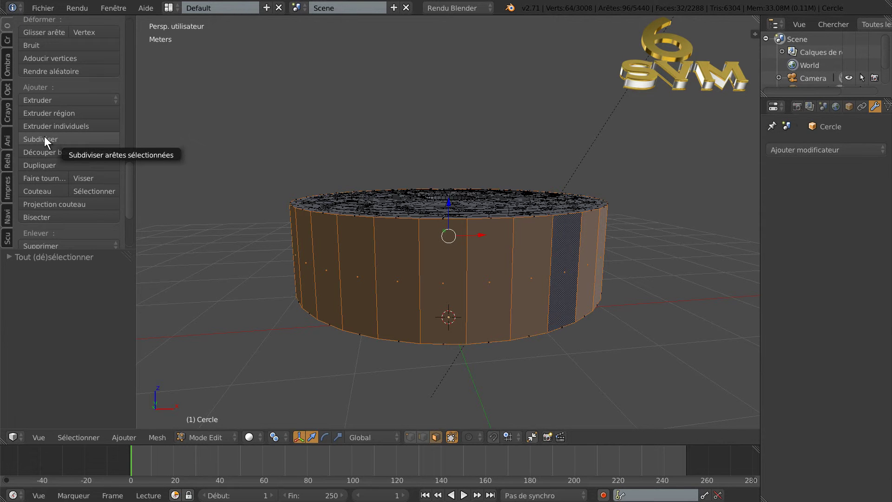
pyautogui.scroll(-1, 44, 140)
pyautogui.scroll(-2, 45, 141)
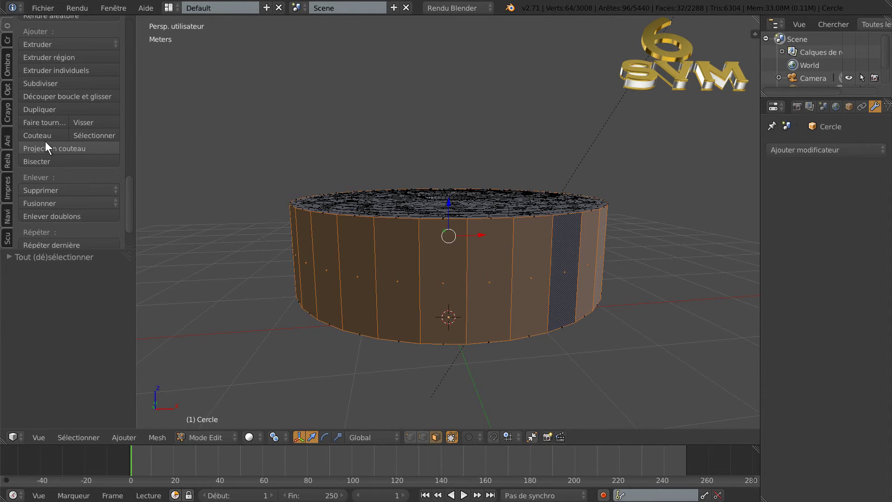
pyautogui.scroll(-1, 45, 144)
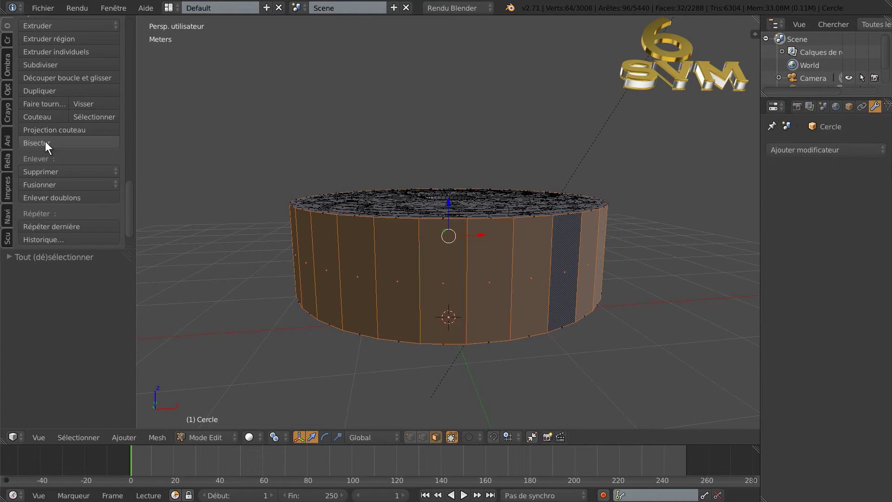
pyautogui.scroll(3, 46, 141)
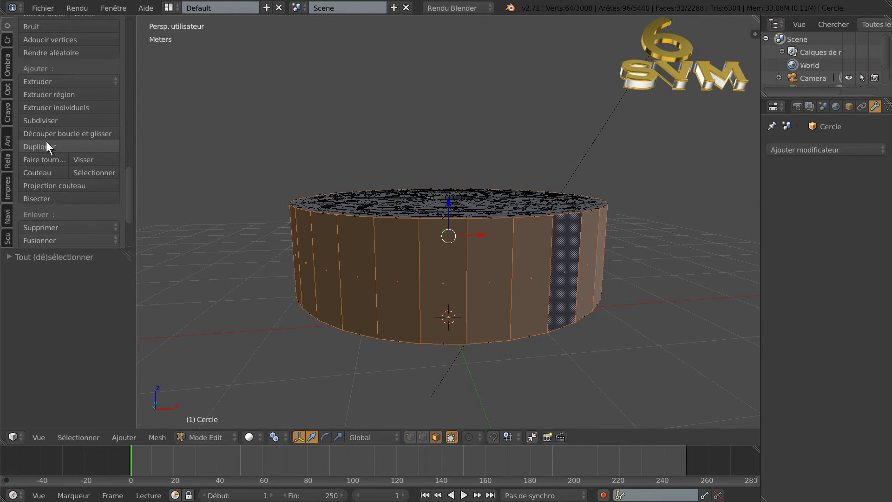
pyautogui.scroll(4, 46, 142)
pyautogui.scroll(2, 46, 142)
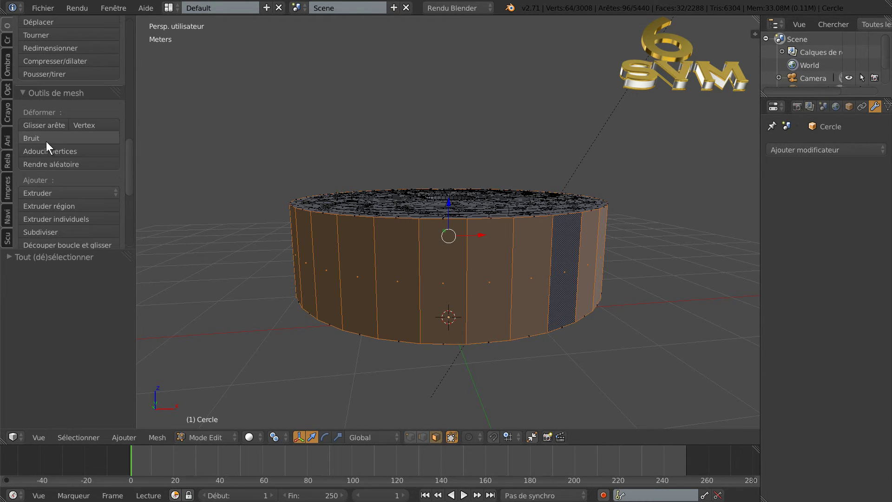
pyautogui.scroll(-1, 46, 142)
# Subdivide the side faces to add a middle band and round them with LoopTools Circle
pyautogui.click(41, 210)
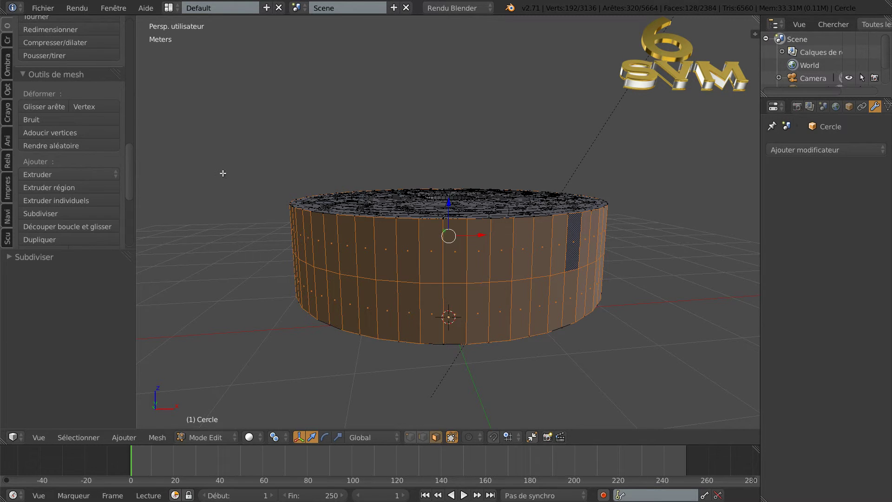
pyautogui.press('w')
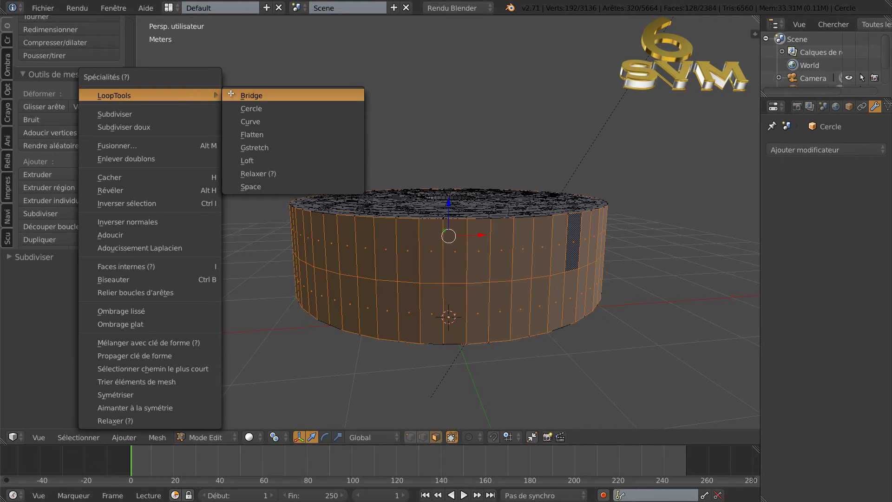
pyautogui.click(246, 108)
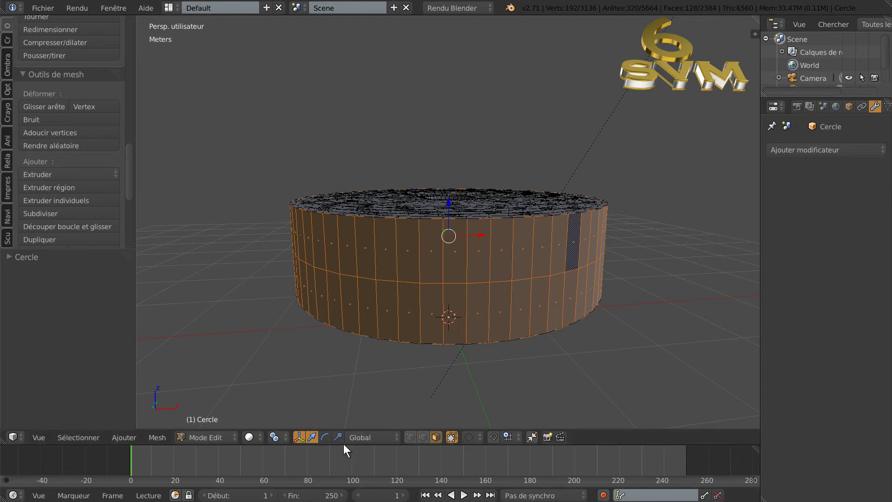
# Round the middle edge loop with LoopTools Circle, then select the upper ring of side faces
pyautogui.click(423, 437)
pyautogui.press('w')
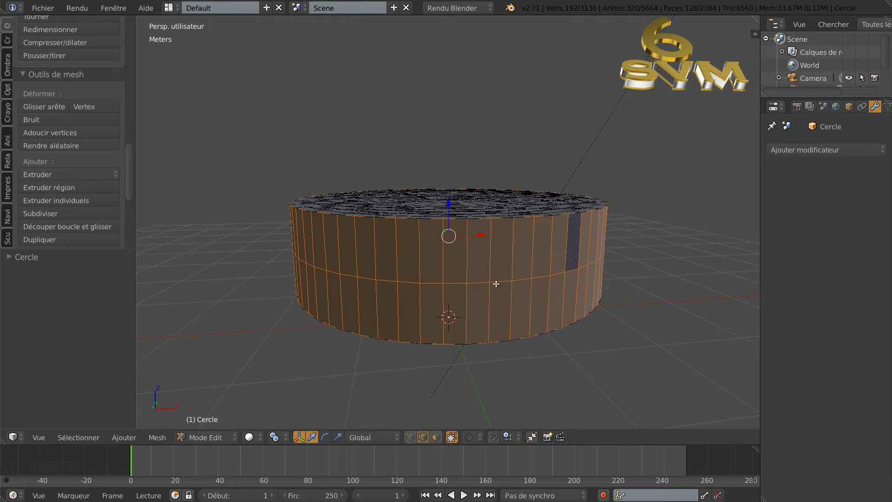
pyautogui.rightClick(497, 284)
pyautogui.rightClick(489, 286)
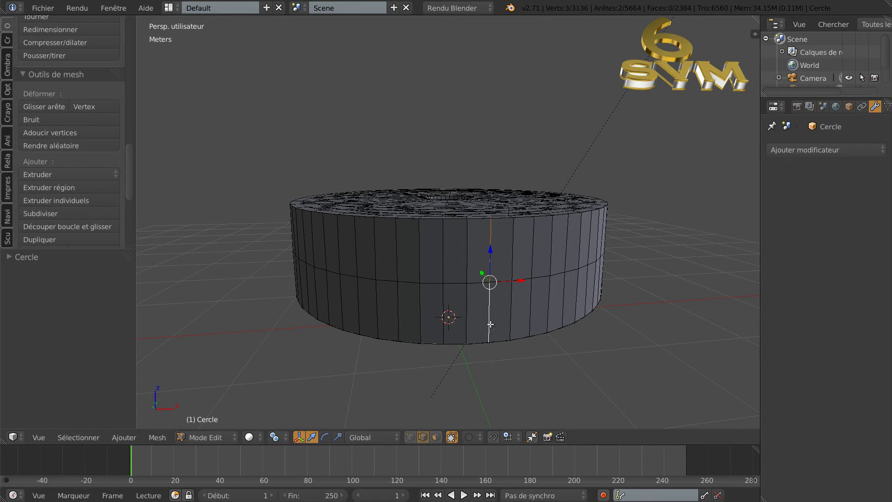
pyautogui.keyDown('alt'); pyautogui.rightClick(479, 283); pyautogui.keyUp('alt')
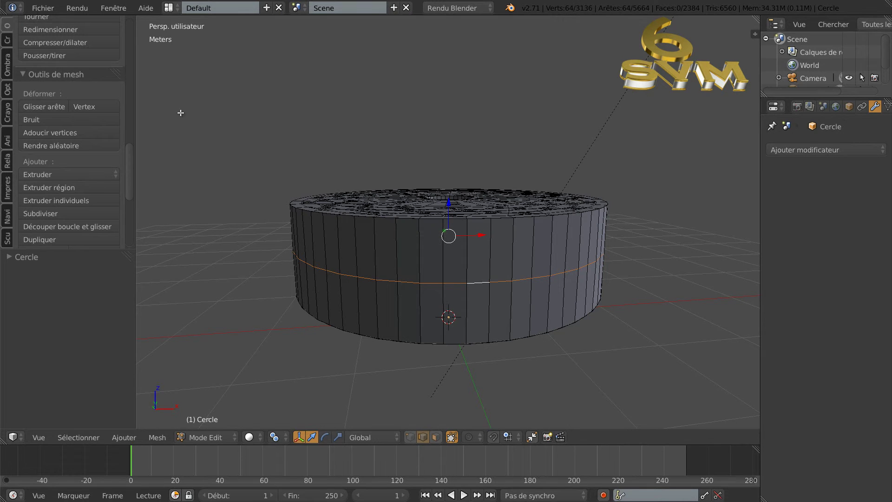
pyautogui.press('w')
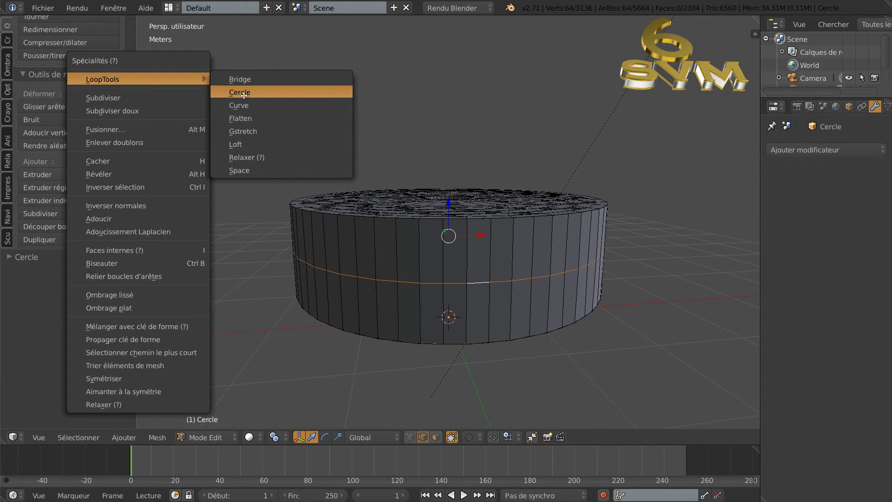
pyautogui.click(240, 93)
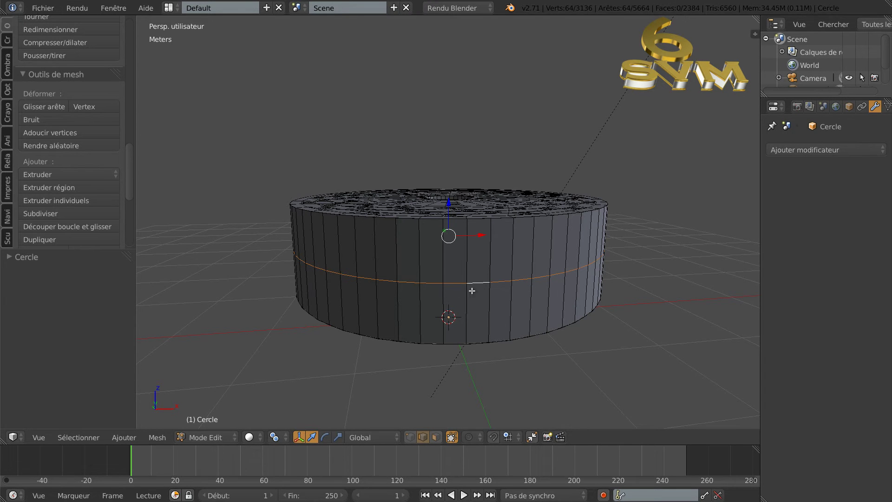
pyautogui.click(436, 437)
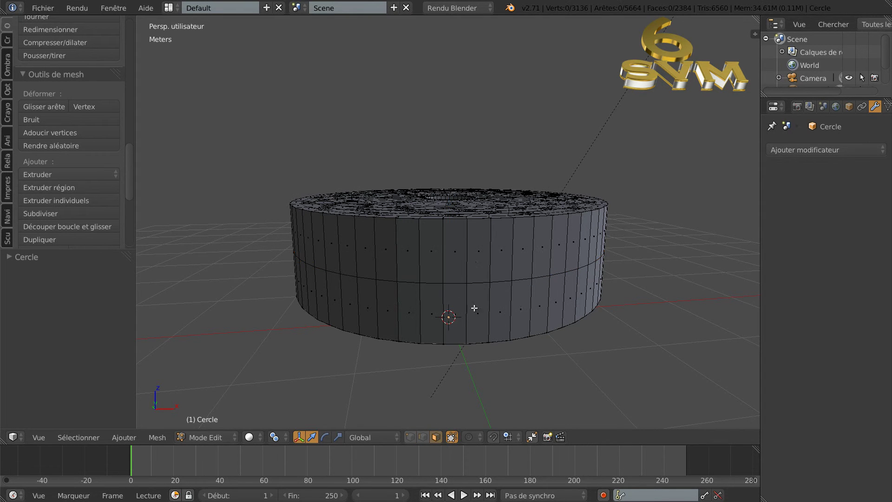
pyautogui.keyDown('alt'); pyautogui.rightClick(467, 255); pyautogui.keyUp('alt')
# Select the lower ring of side faces and apply smooth shading to the outer wall
pyautogui.keyDown('alt'); pyautogui.keyDown('shift'); pyautogui.rightClick(466, 311); pyautogui.keyUp('shift'); pyautogui.keyUp('alt')
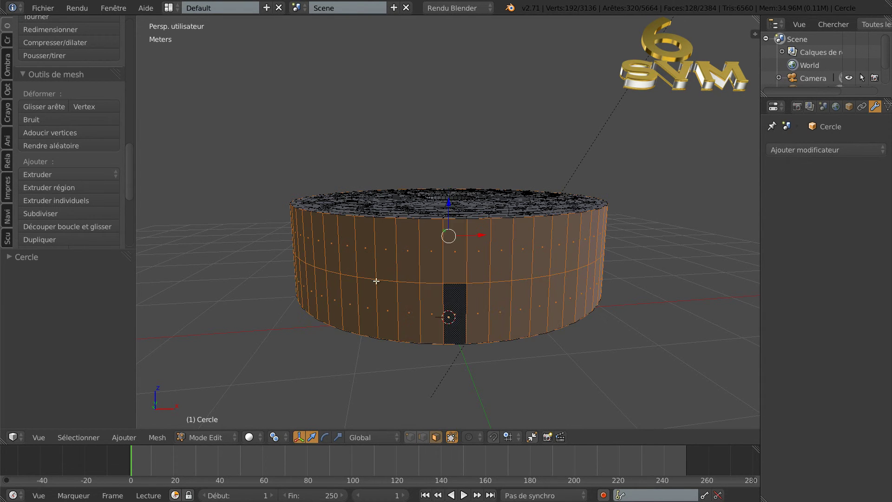
pyautogui.click(8, 64)
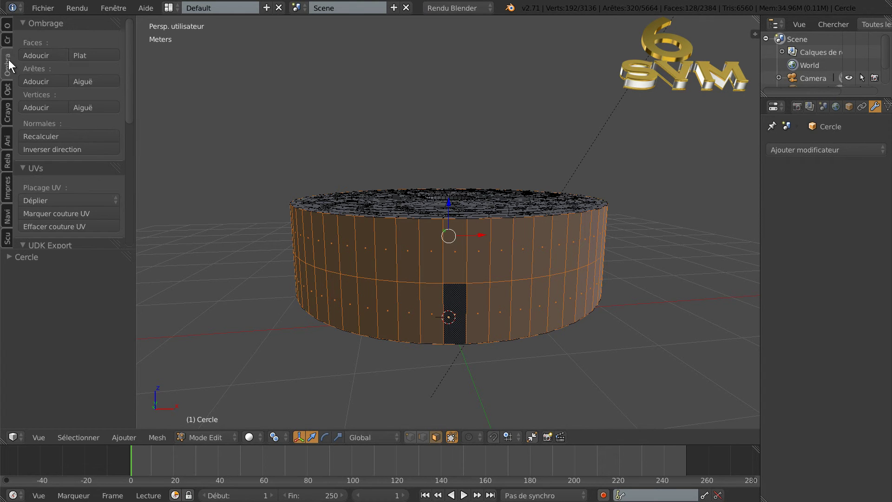
pyautogui.click(33, 55)
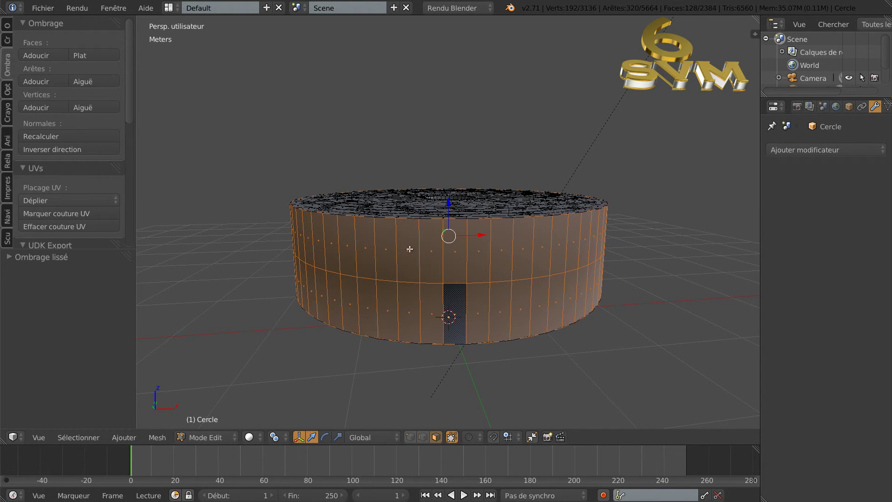
# Add two loop cuts around the wall, slid tight against the top and bottom rims
pyautogui.hotkey('ctrl', 'r')
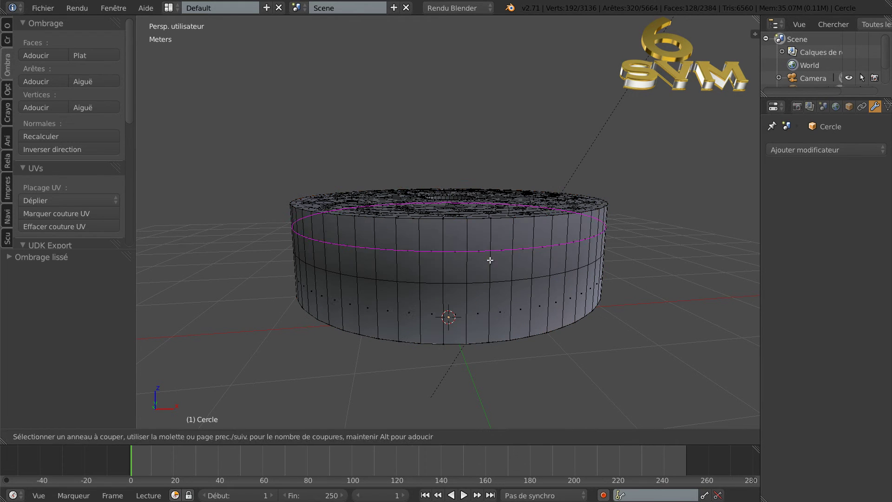
pyautogui.click(489, 258)
pyautogui.click(490, 232)
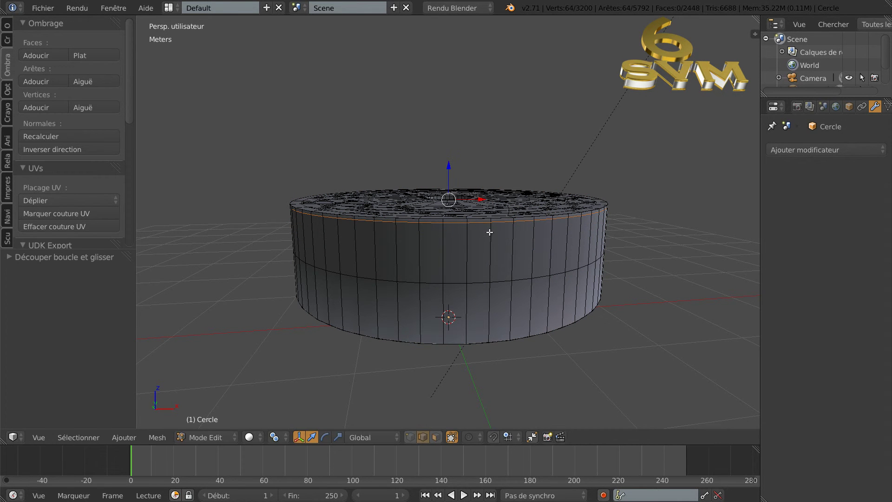
pyautogui.hotkey('ctrl', 'r')
pyautogui.click(493, 302)
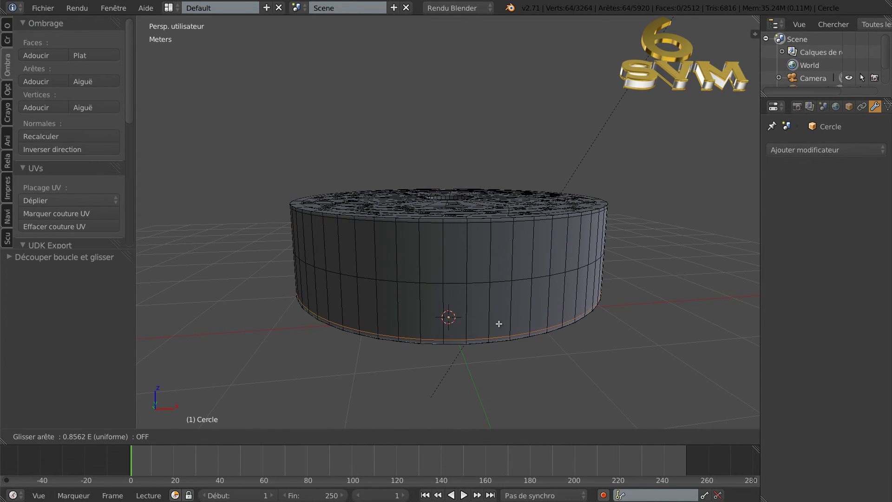
pyautogui.click(490, 321)
# Leave Edit Mode briefly to inspect the drilled top face, then return to editing
pyautogui.press('Tab')
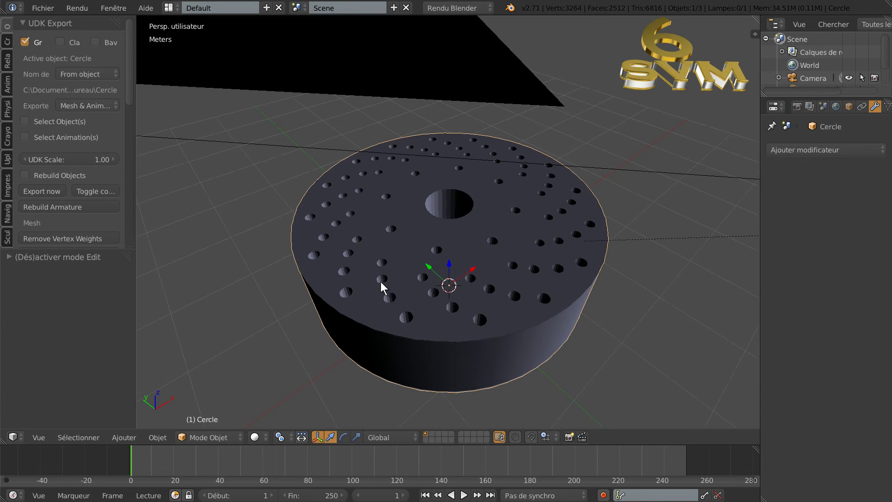
pyautogui.moveTo(380, 281); pyautogui.dragTo(371, 269, button='middle')
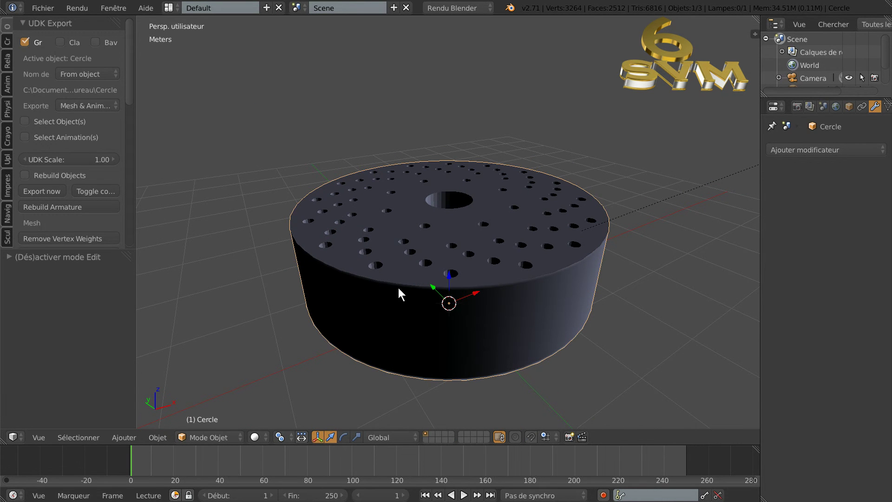
pyautogui.press('Tab')
pyautogui.moveTo(431, 303); pyautogui.dragTo(431, 293, button='middle')
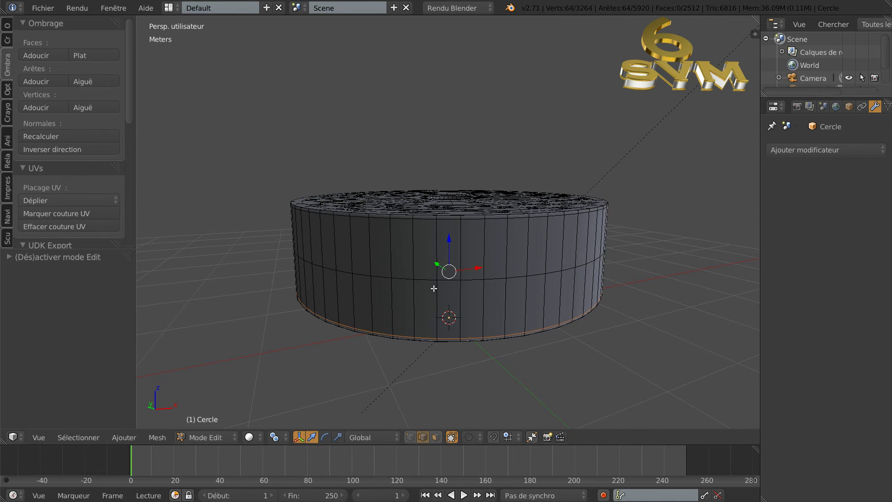
# In front ortho wireframe view, box-select the interior hole-wall faces (1184 of 2512)
pyautogui.press('KP_1')
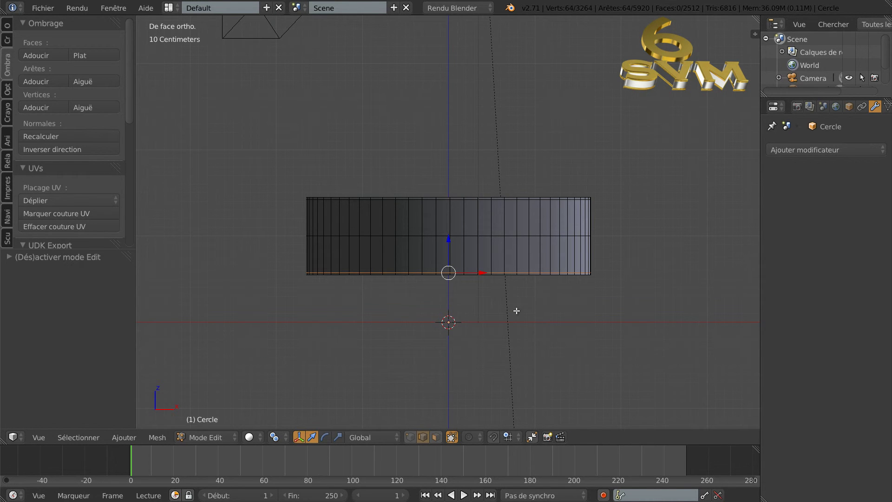
pyautogui.hotkey('shift', 'q')
pyautogui.press('a')
pyautogui.press('a')
pyautogui.press('a')
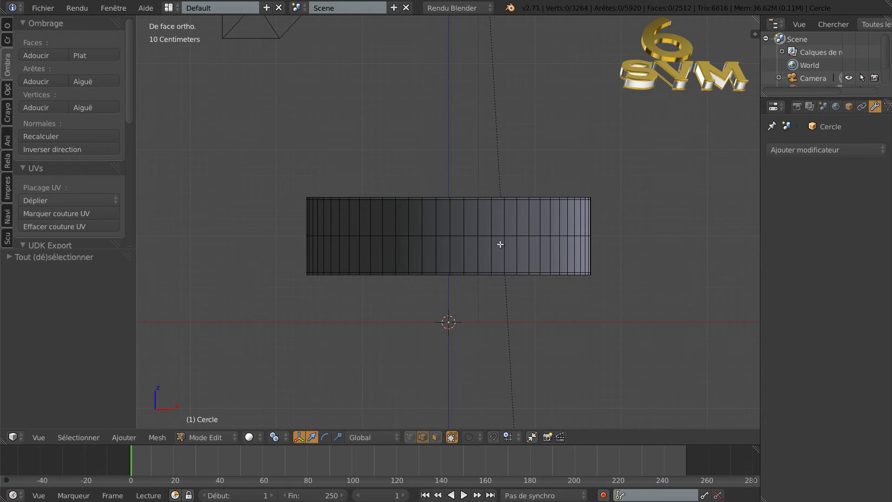
pyautogui.press('z')
pyautogui.click(436, 438)
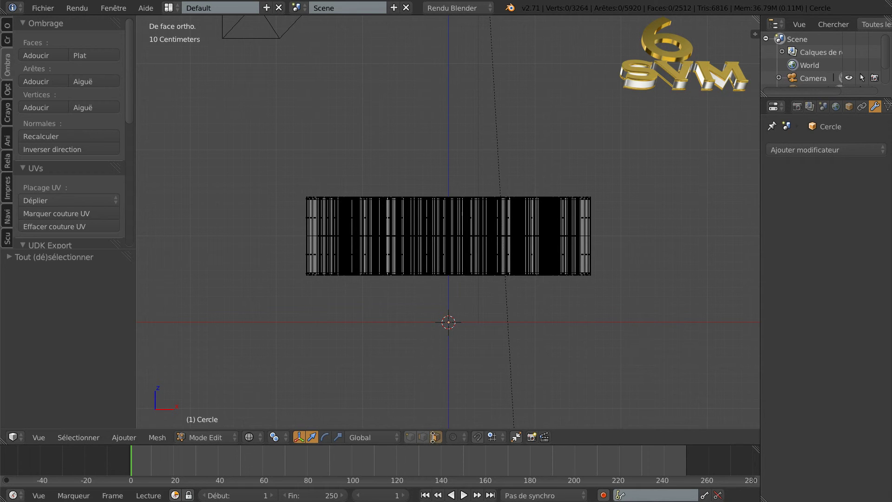
pyautogui.press('b')
pyautogui.moveTo(292, 219); pyautogui.dragTo(607, 258)
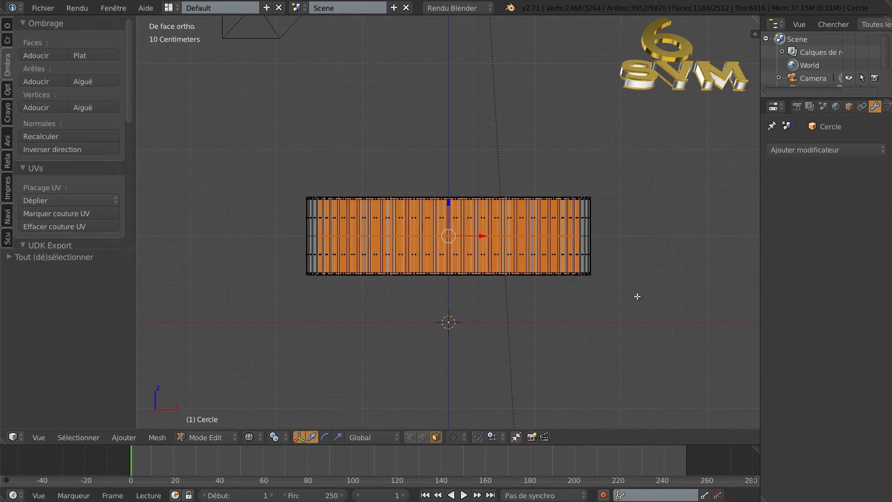
pyautogui.moveTo(671, 306); pyautogui.dragTo(674, 331, button='middle')
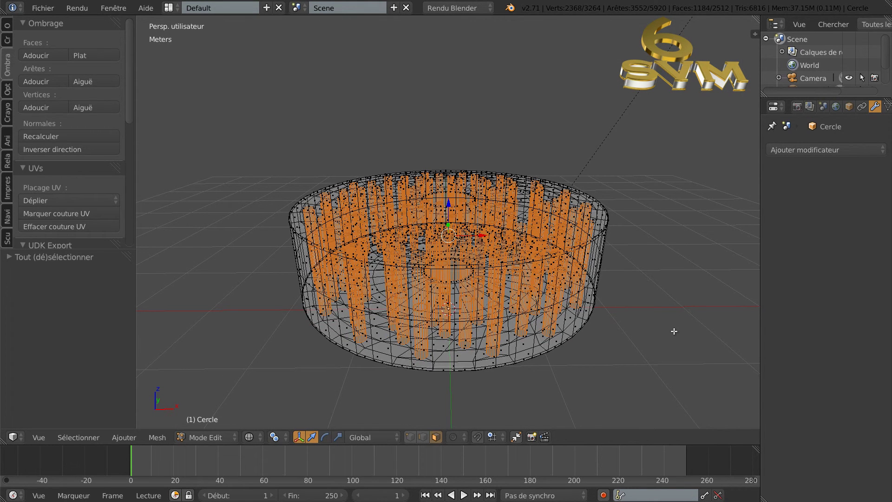
# Return to solid view and smooth-shade the 1184 selected hole-wall faces
pyautogui.press('z')
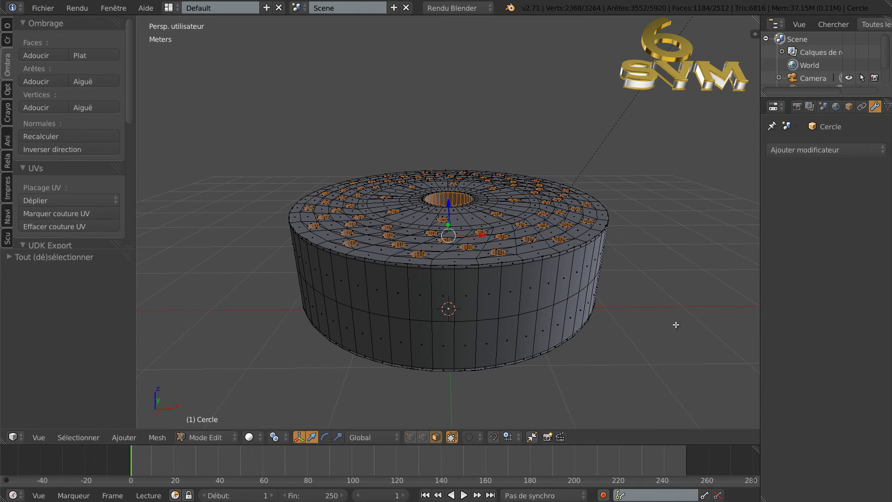
pyautogui.moveTo(674, 331); pyautogui.dragTo(679, 339, button='middle')
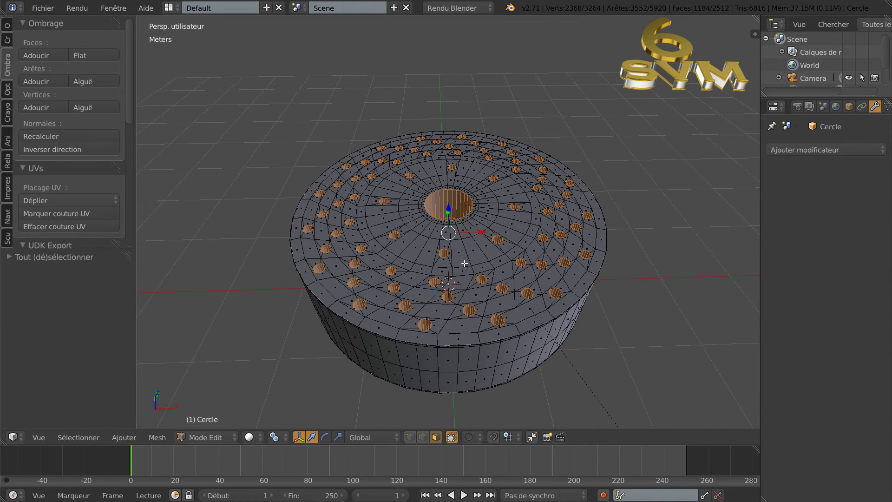
pyautogui.moveTo(601, 351); pyautogui.dragTo(626, 338, button='middle')
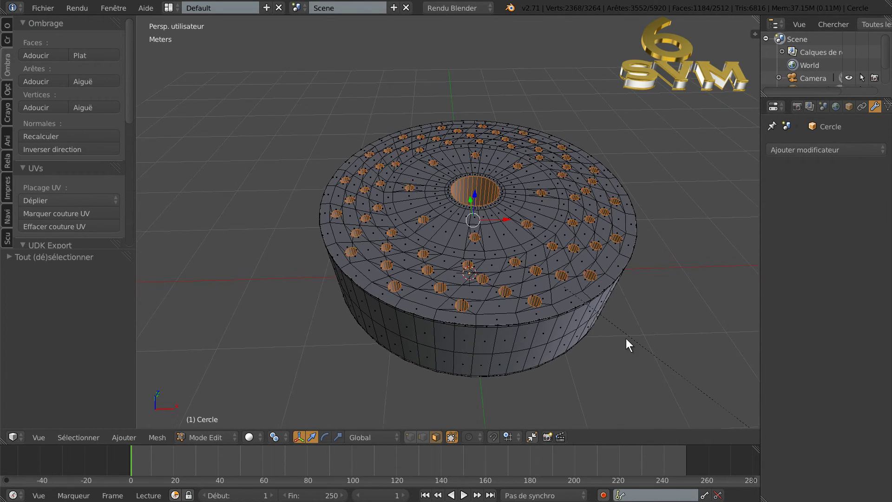
pyautogui.click(31, 54)
pyautogui.scroll(1, 457, 236)
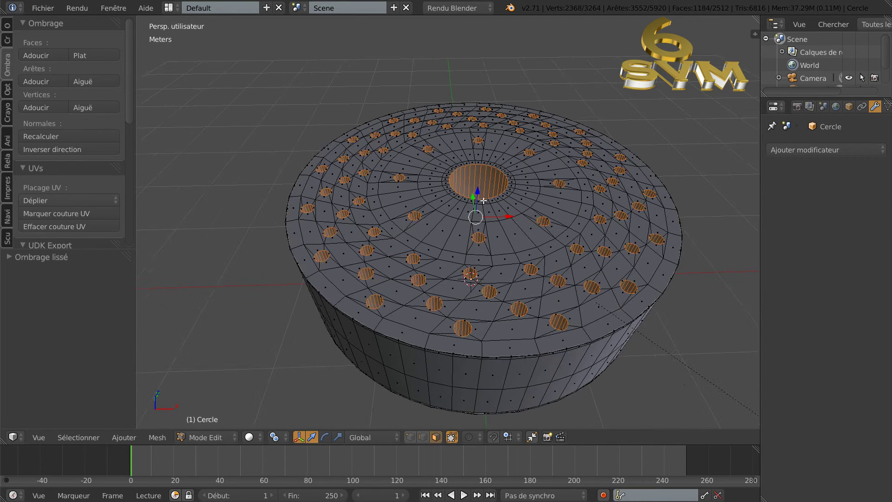
pyautogui.scroll(3, 484, 200)
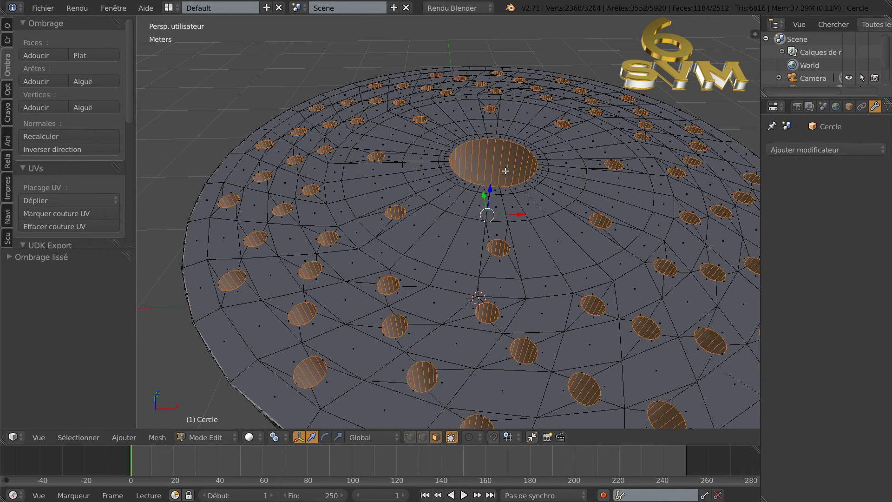
# Add a loop cut ringing the centre hole, placed close to its edge
pyautogui.press('a')
pyautogui.hotkey('ctrl', 'r')
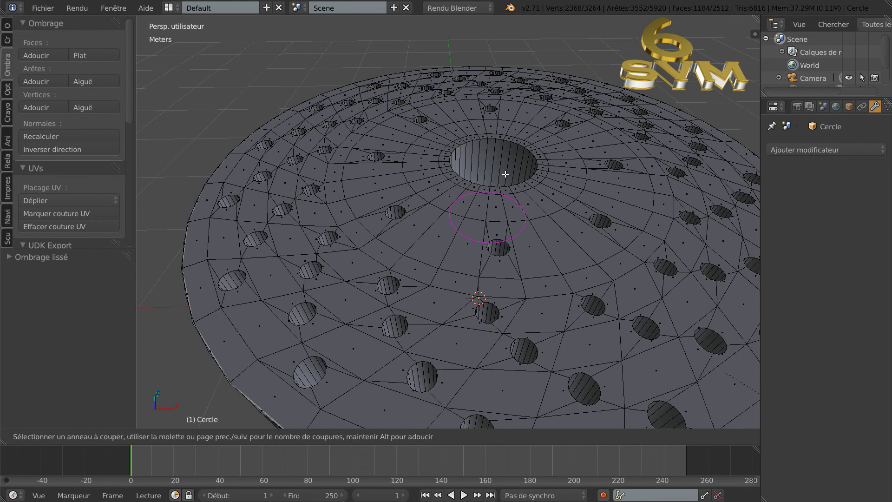
pyautogui.click(505, 173)
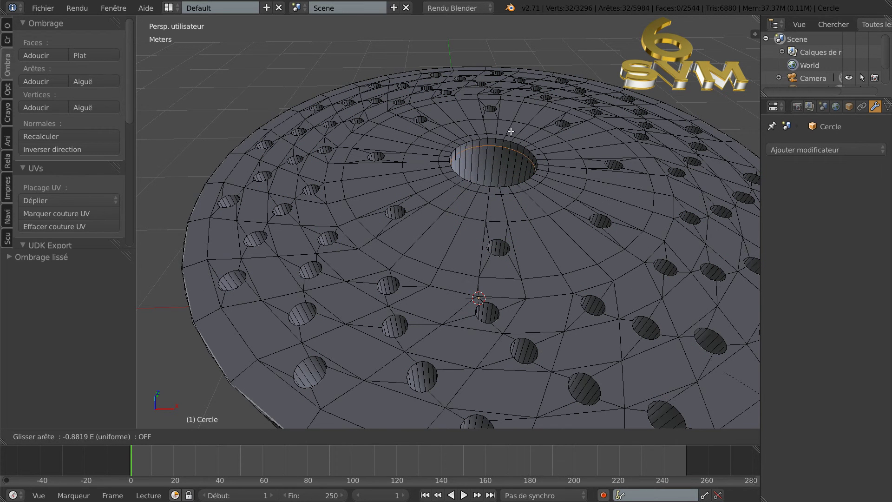
pyautogui.click(512, 130)
pyautogui.scroll(-3, 512, 184)
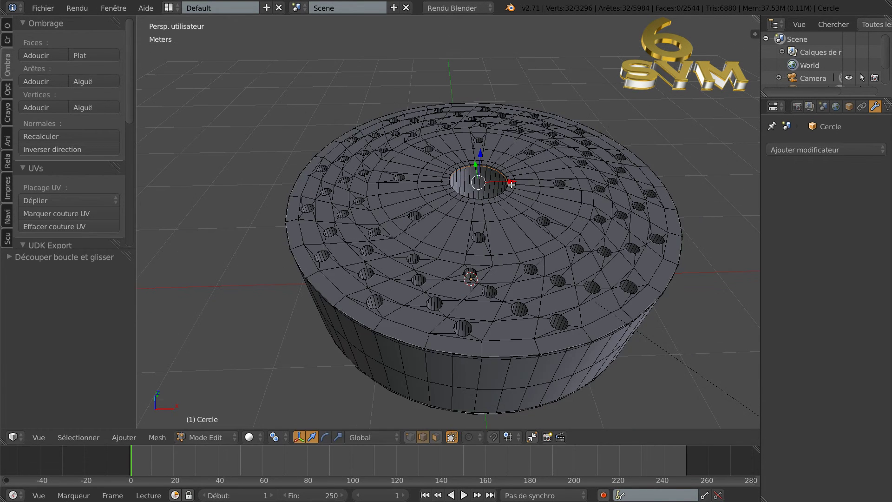
pyautogui.scroll(2, 594, 253)
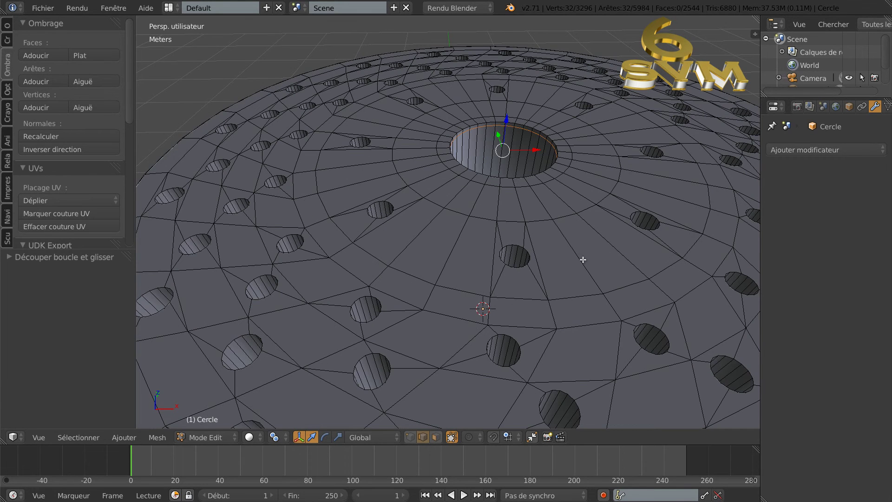
pyautogui.keyDown('shift'); pyautogui.moveTo(583, 260); pyautogui.dragTo(551, 237, button='middle'); pyautogui.keyUp('shift')
pyautogui.scroll(-3, 536, 240)
pyautogui.scroll(3, 518, 251)
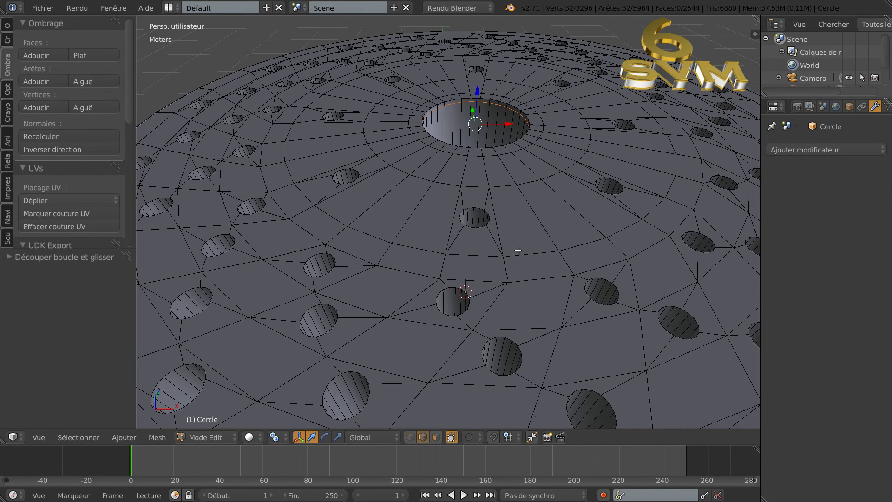
# In face mode, select the eight inner bolt-hole walls and view the disc from top
pyautogui.click(437, 438)
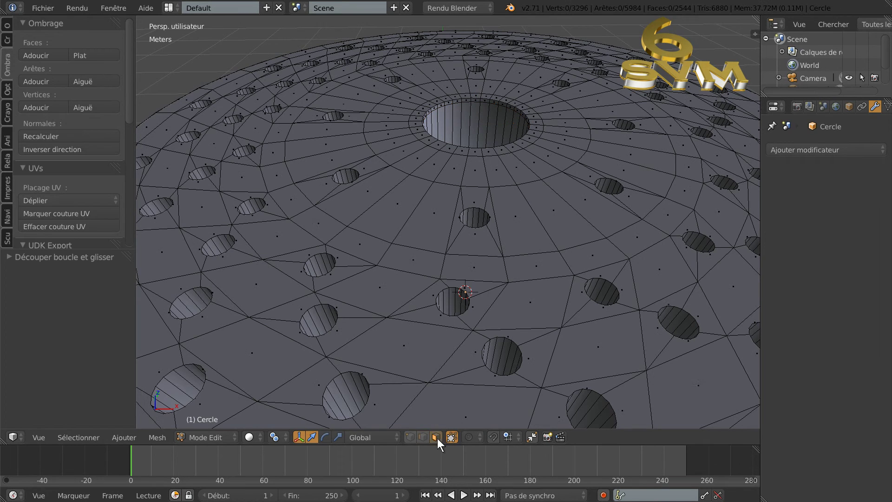
pyautogui.keyDown('alt'); pyautogui.rightClick(479, 217); pyautogui.keyUp('alt')
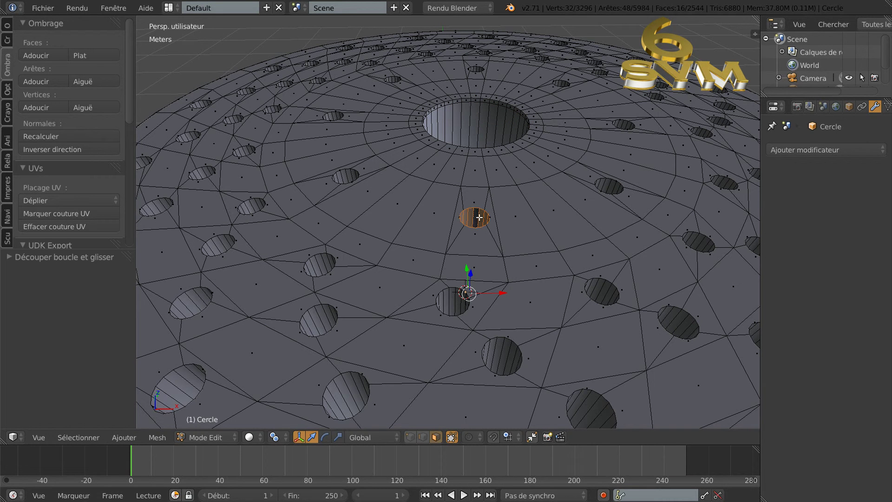
pyautogui.keyDown('alt'); pyautogui.keyDown('shift'); pyautogui.rightClick(348, 175); pyautogui.keyUp('shift'); pyautogui.keyUp('alt')
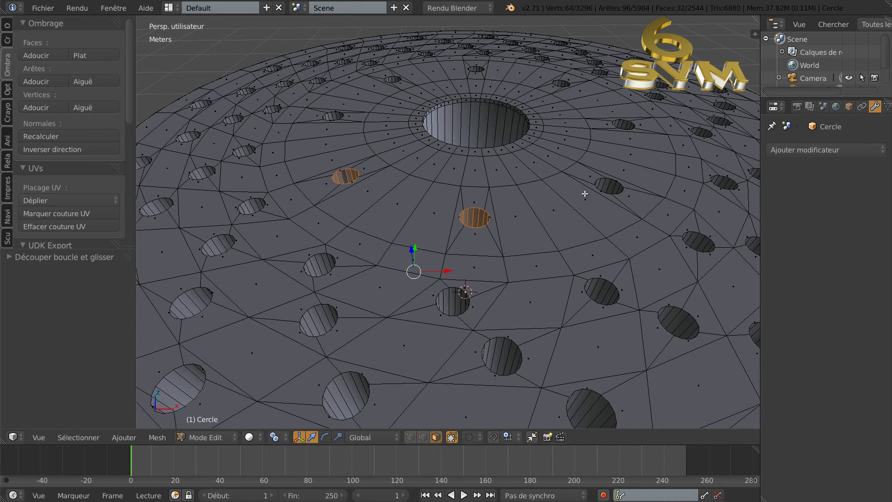
pyautogui.keyDown('alt'); pyautogui.keyDown('shift'); pyautogui.rightClick(609, 187); pyautogui.keyUp('shift'); pyautogui.keyUp('alt')
pyautogui.keyDown('alt'); pyautogui.keyDown('shift'); pyautogui.rightClick(626, 126); pyautogui.keyUp('shift'); pyautogui.keyUp('alt')
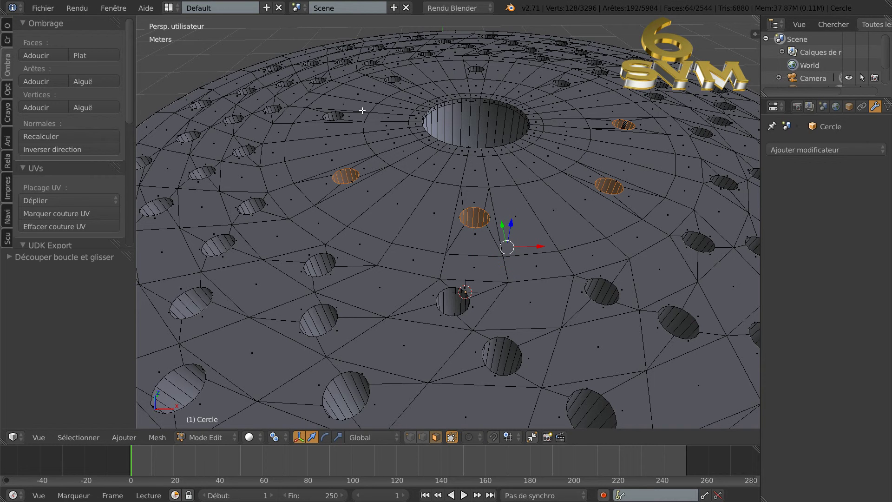
pyautogui.keyDown('alt'); pyautogui.keyDown('shift'); pyautogui.rightClick(335, 117); pyautogui.keyUp('shift'); pyautogui.keyUp('alt')
pyautogui.keyDown('alt'); pyautogui.keyDown('shift'); pyautogui.rightClick(393, 79); pyautogui.keyUp('shift'); pyautogui.keyUp('alt')
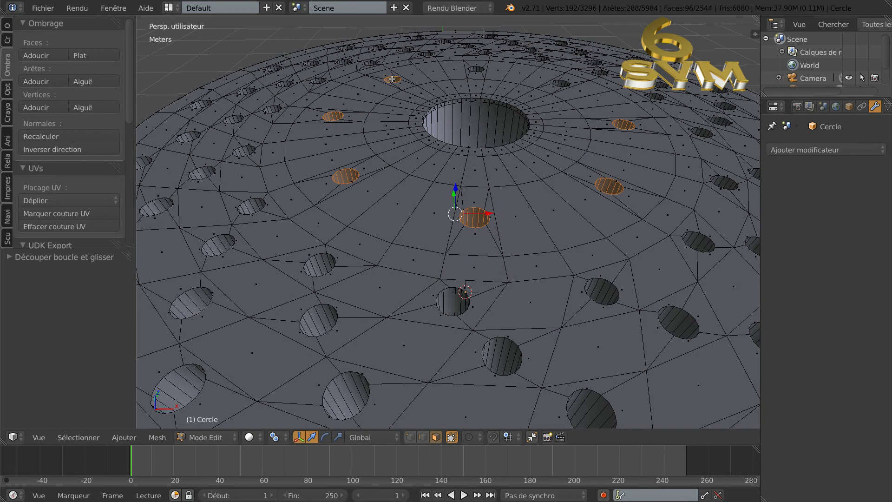
pyautogui.moveTo(498, 92); pyautogui.dragTo(497, 148, button='middle')
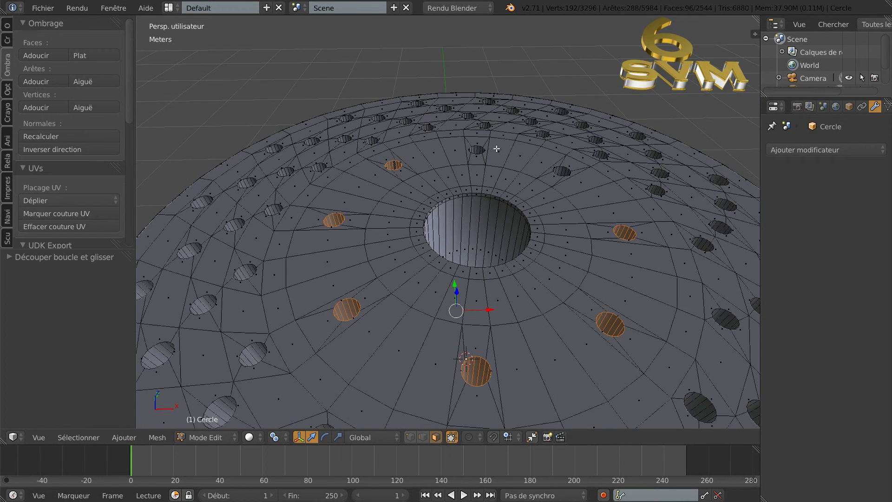
pyautogui.keyDown('alt'); pyautogui.keyDown('shift'); pyautogui.rightClick(480, 149); pyautogui.keyUp('shift'); pyautogui.keyUp('alt')
pyautogui.keyDown('alt'); pyautogui.keyDown('shift'); pyautogui.rightClick(559, 172); pyautogui.keyUp('shift'); pyautogui.keyUp('alt')
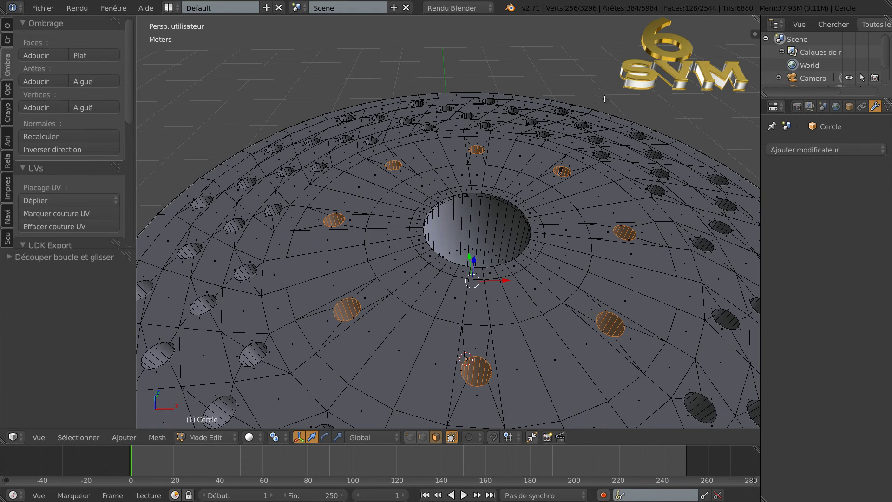
pyautogui.press('KP_7')
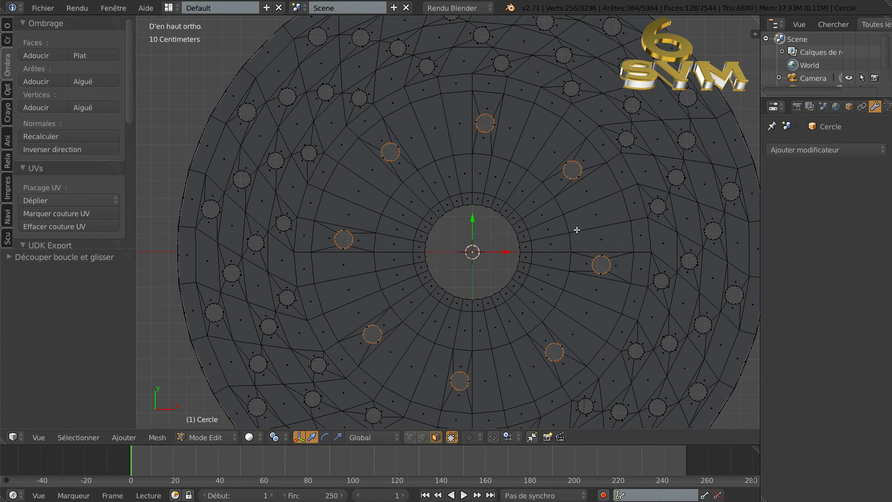
# Extrude the eight selected hole-wall loops and shrink them into rings
pyautogui.press('e')
pyautogui.press('s')
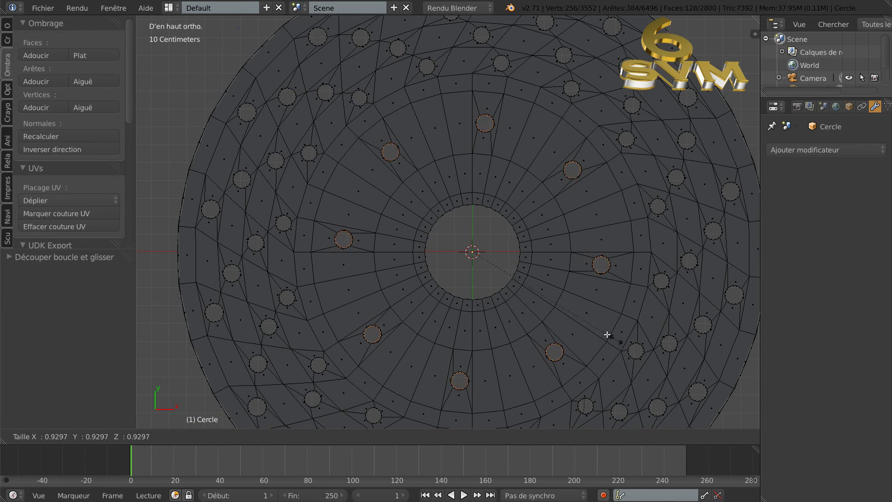
pyautogui.click(590, 318)
pyautogui.moveTo(583, 335)
pyautogui.mouseDown(button='middle')
pyautogui.moveTo(574, 264)
pyautogui.moveTo(462, 317)
pyautogui.mouseUp(button='middle')
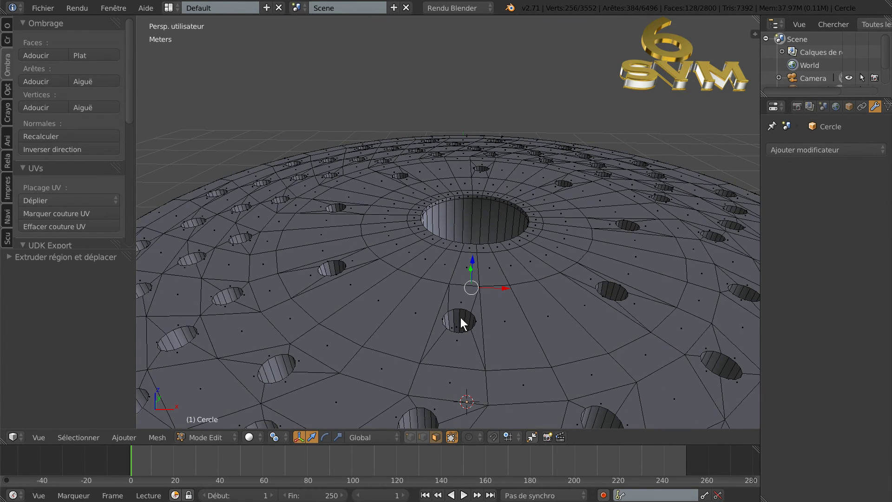
# Scale the hole rings along Z with the scale gizmo, then return to Object Mode
pyautogui.click(339, 437)
pyautogui.moveTo(474, 259); pyautogui.dragTo(475, 248)
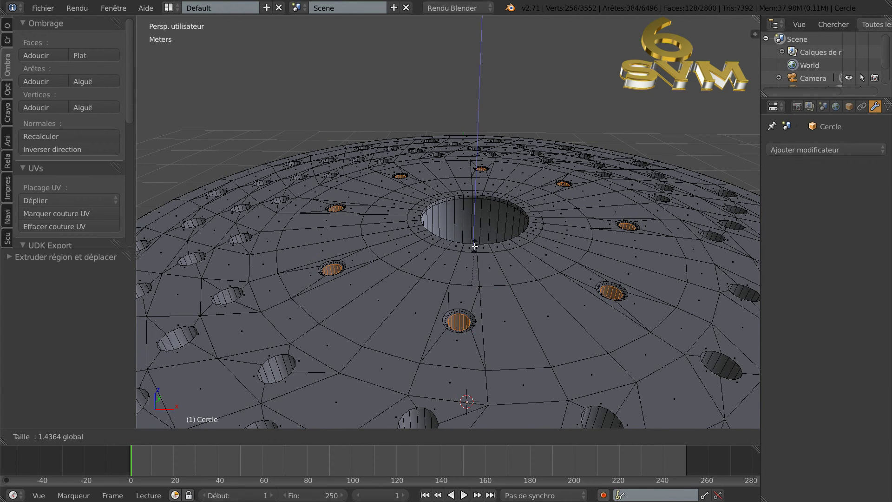
pyautogui.moveTo(474, 248); pyautogui.dragTo(513, 262)
pyautogui.scroll(-5, 513, 262)
pyautogui.moveTo(513, 261); pyautogui.dragTo(523, 313, button='middle')
pyautogui.press('Tab')
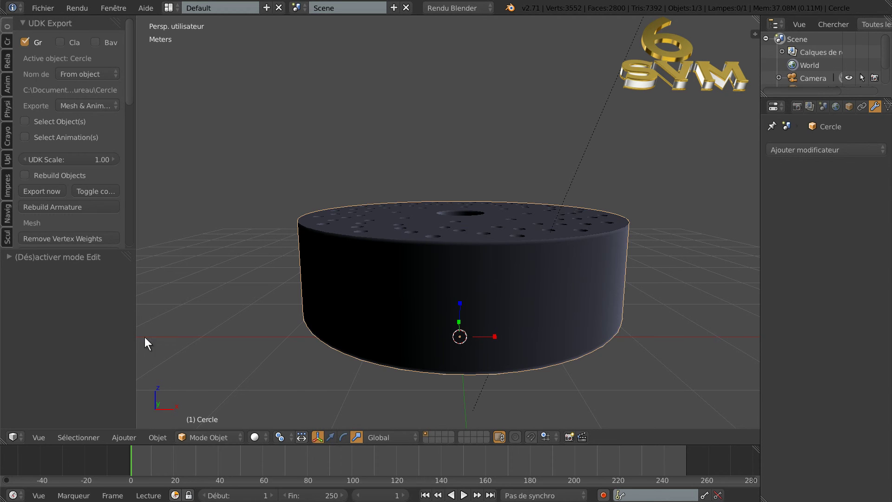
# Move the object's origin to the centre of its geometry
pyautogui.moveTo(129, 63); pyautogui.dragTo(130, 188)
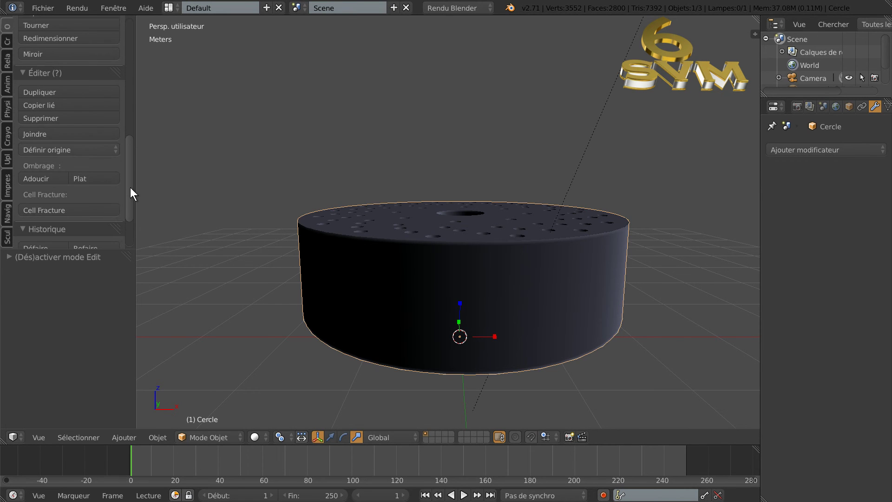
pyautogui.click(74, 149)
pyautogui.click(72, 178)
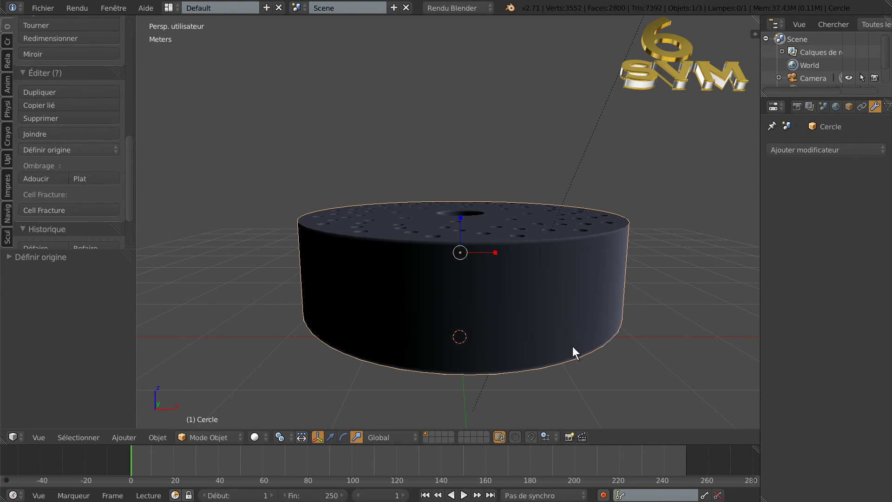
# Scale the cylinder along Z to about 0.24, making a thin disc
pyautogui.press('KP_1')
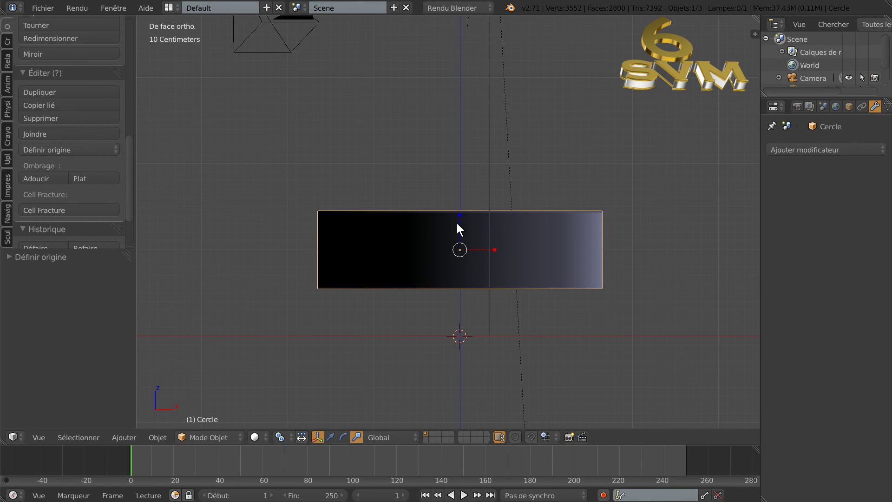
pyautogui.press('s')
pyautogui.press('z')
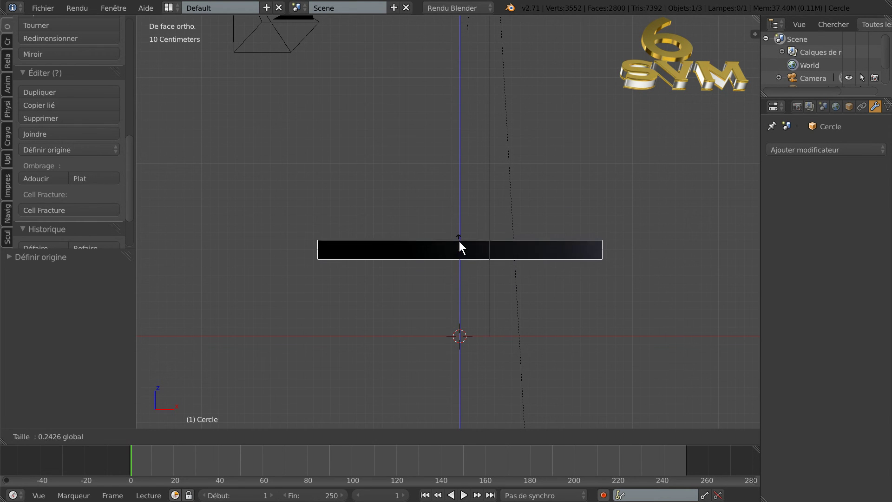
pyautogui.click(459, 247)
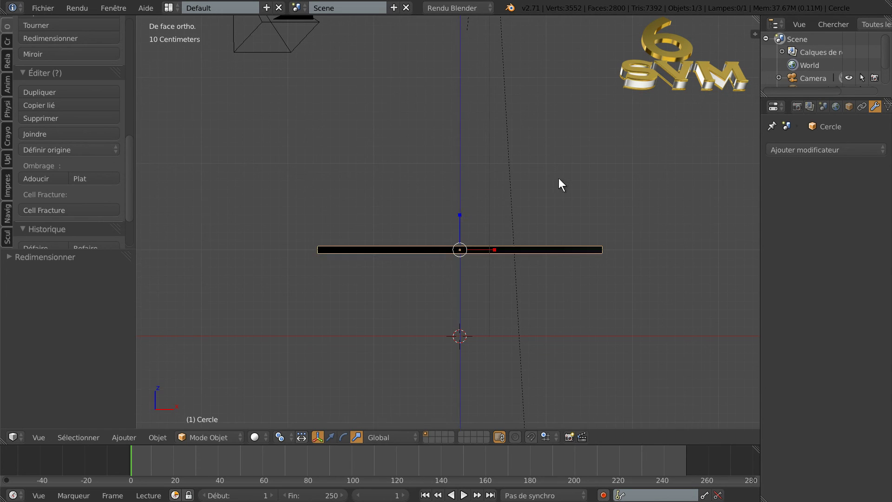
pyautogui.moveTo(559, 181); pyautogui.dragTo(564, 241, button='middle')
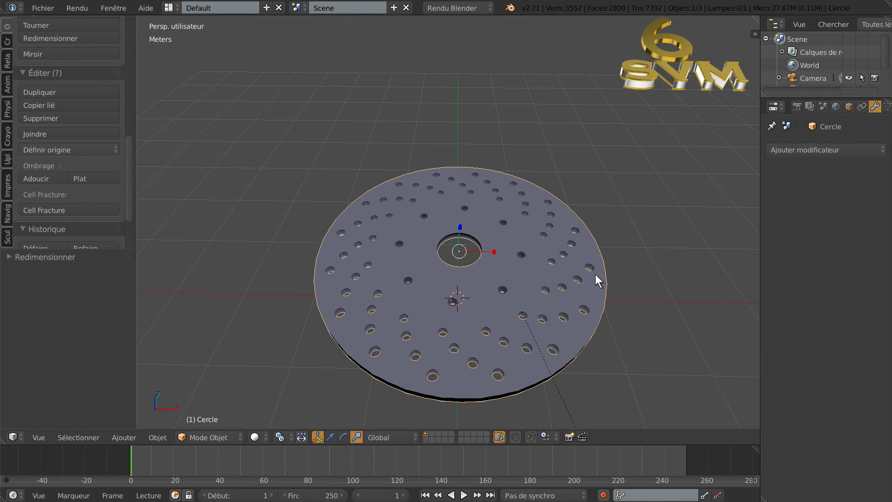
# In Edit Mode, select the two face loops encircling the centre hole
pyautogui.press('Tab')
pyautogui.scroll(2, 588, 291)
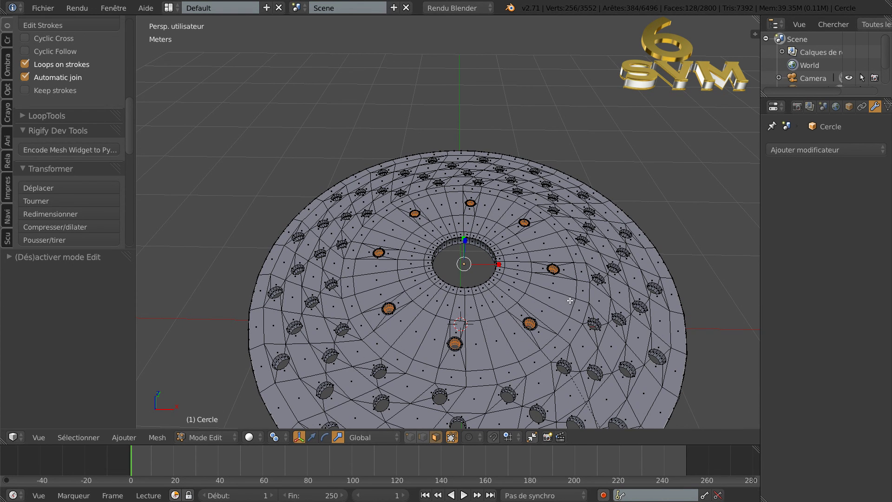
pyautogui.moveTo(573, 305); pyautogui.dragTo(585, 282, button='middle')
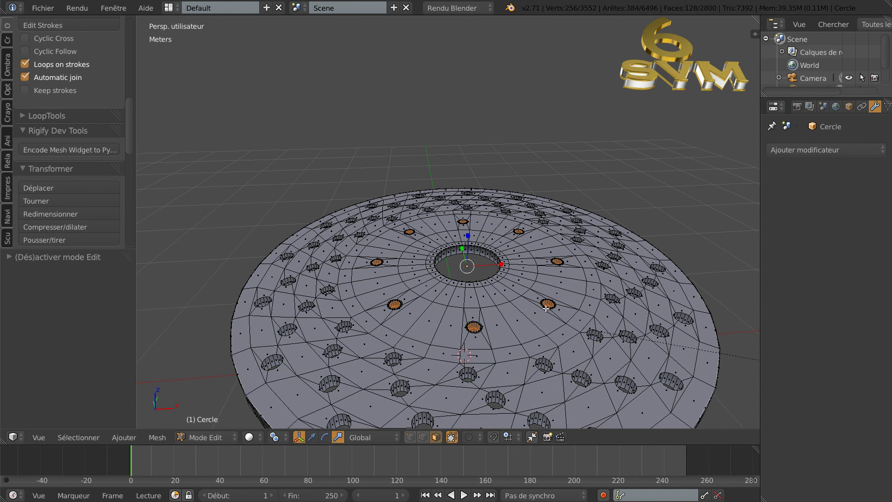
pyautogui.keyDown('alt'); pyautogui.rightClick(521, 279); pyautogui.keyUp('alt')
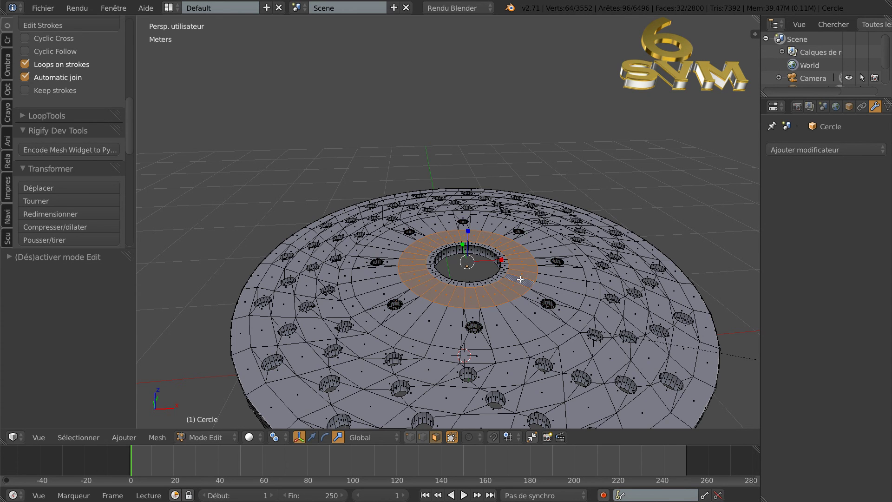
pyautogui.moveTo(521, 279)
pyautogui.mouseDown(button='middle')
pyautogui.moveTo(519, 229)
pyautogui.moveTo(535, 281)
pyautogui.mouseUp(button='middle')
pyautogui.keyDown('alt'); pyautogui.keyDown('shift'); pyautogui.rightClick(519, 229); pyautogui.keyUp('shift'); pyautogui.keyUp('alt')
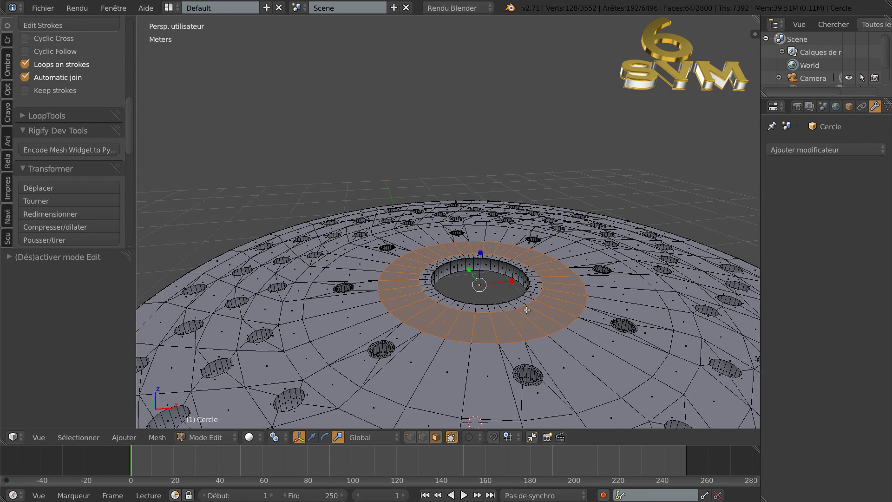
pyautogui.scroll(-1, 527, 310)
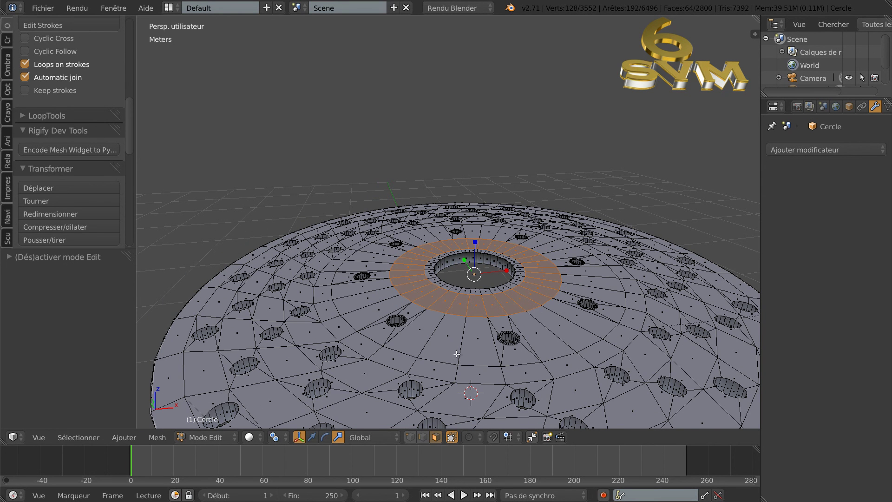
# With Median Point pivot, extrude the band and scale it inward into a stepped hub ring
pyautogui.click(276, 437)
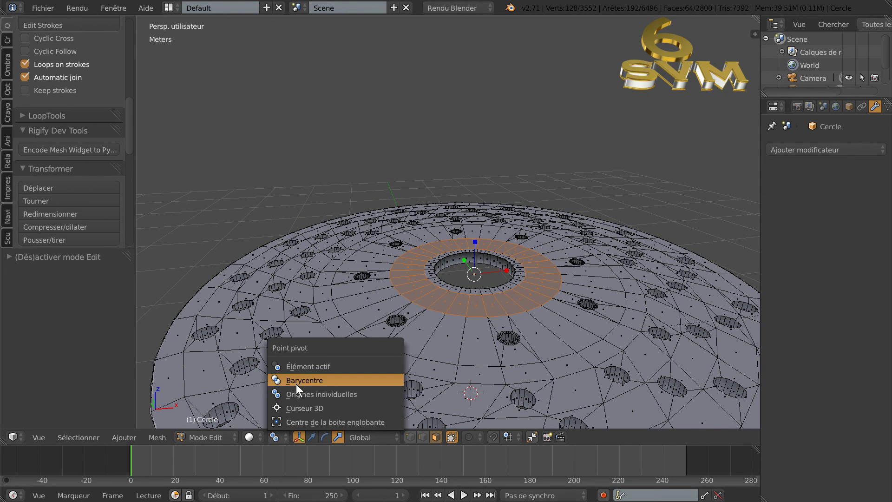
pyautogui.click(297, 382)
pyautogui.press('e')
pyautogui.rightClick(496, 356)
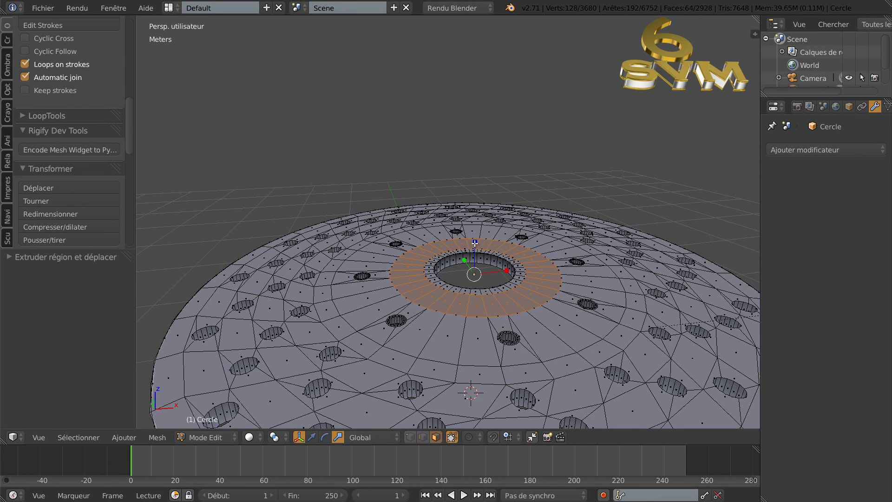
pyautogui.press('s')
pyautogui.click(505, 313)
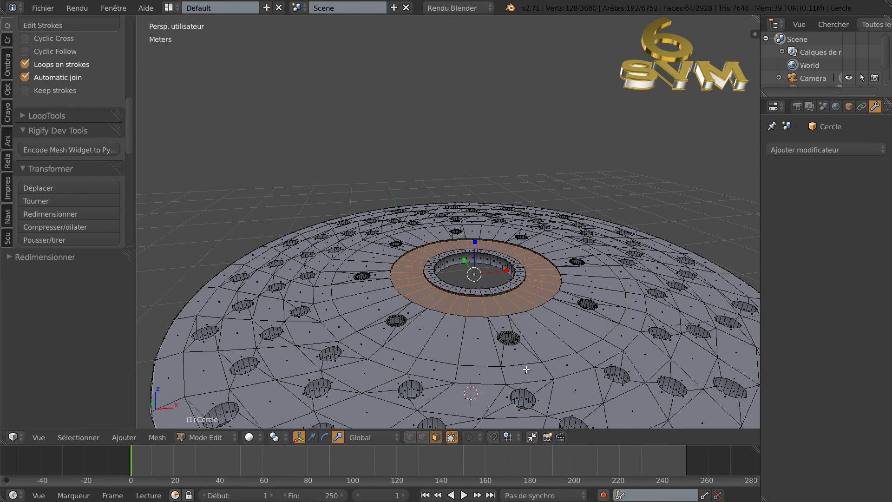
pyautogui.press('Tab')
pyautogui.scroll(-5, 532, 341)
pyautogui.moveTo(531, 342)
pyautogui.mouseDown(button='middle')
pyautogui.moveTo(540, 367)
pyautogui.moveTo(554, 325)
pyautogui.mouseUp(button='middle')
pyautogui.scroll(3, 511, 325)
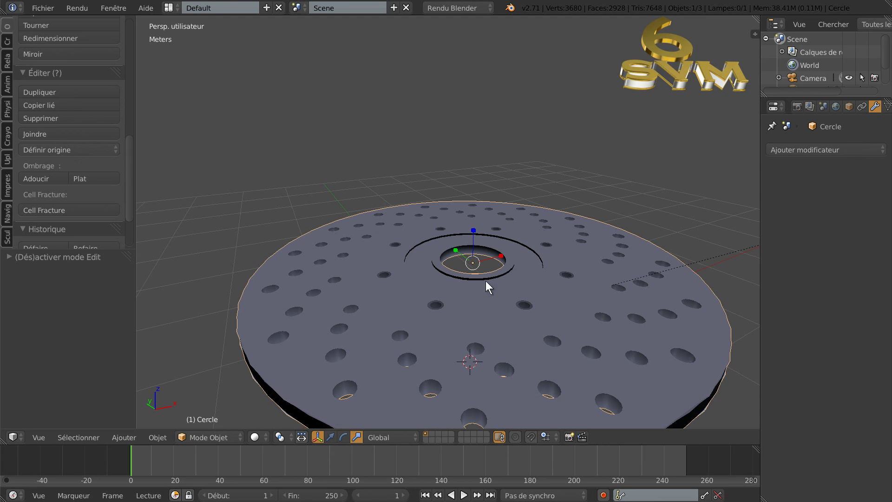
pyautogui.scroll(-3, 489, 288)
pyautogui.moveTo(489, 288)
pyautogui.mouseDown(button='middle')
pyautogui.moveTo(616, 302)
pyautogui.moveTo(617, 280)
pyautogui.moveTo(575, 288)
pyautogui.moveTo(567, 274)
pyautogui.mouseUp(button='middle')
pyautogui.scroll(2, 567, 274)
pyautogui.scroll(2, 554, 285)
pyautogui.scroll(-1, 554, 286)
pyautogui.moveTo(702, 350)
pyautogui.mouseDown(button='middle')
pyautogui.moveTo(694, 339)
pyautogui.moveTo(696, 362)
pyautogui.mouseUp(button='middle')
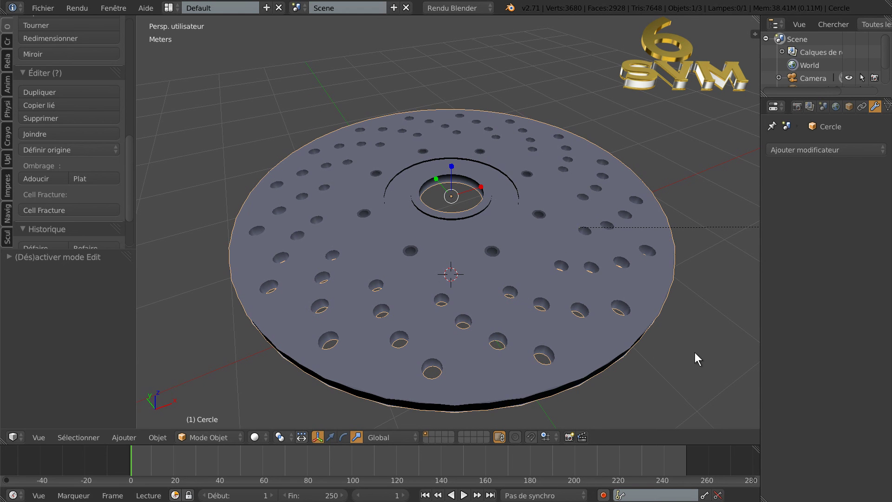